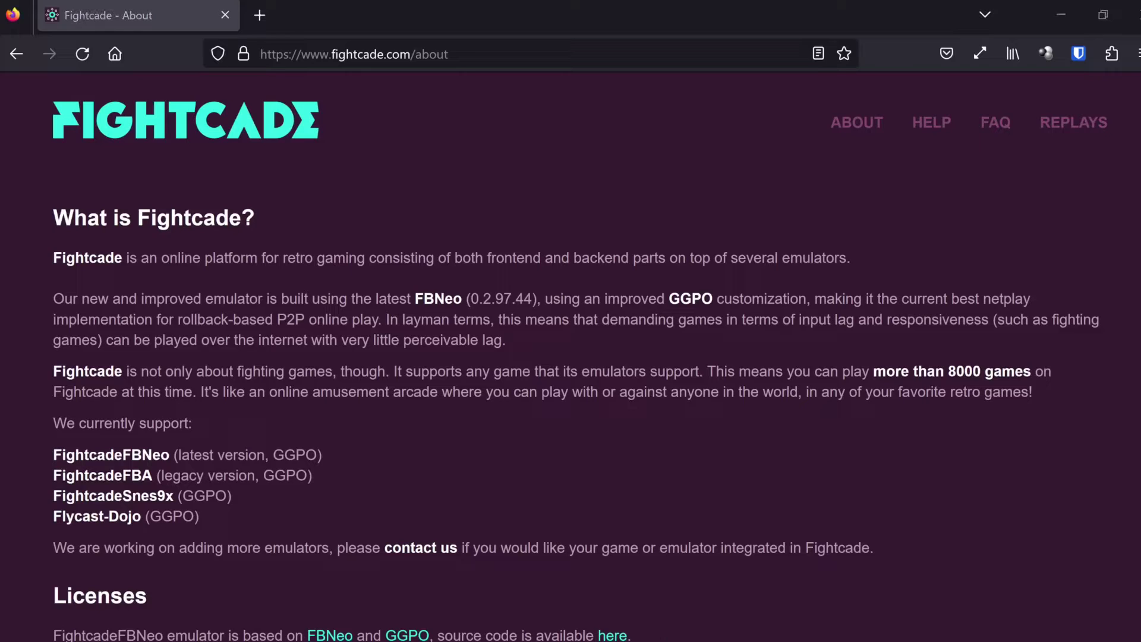
- In the Batocera ssh session, type the command curl -L fightcade.batocera.pro | bash
key(alt+Tab)
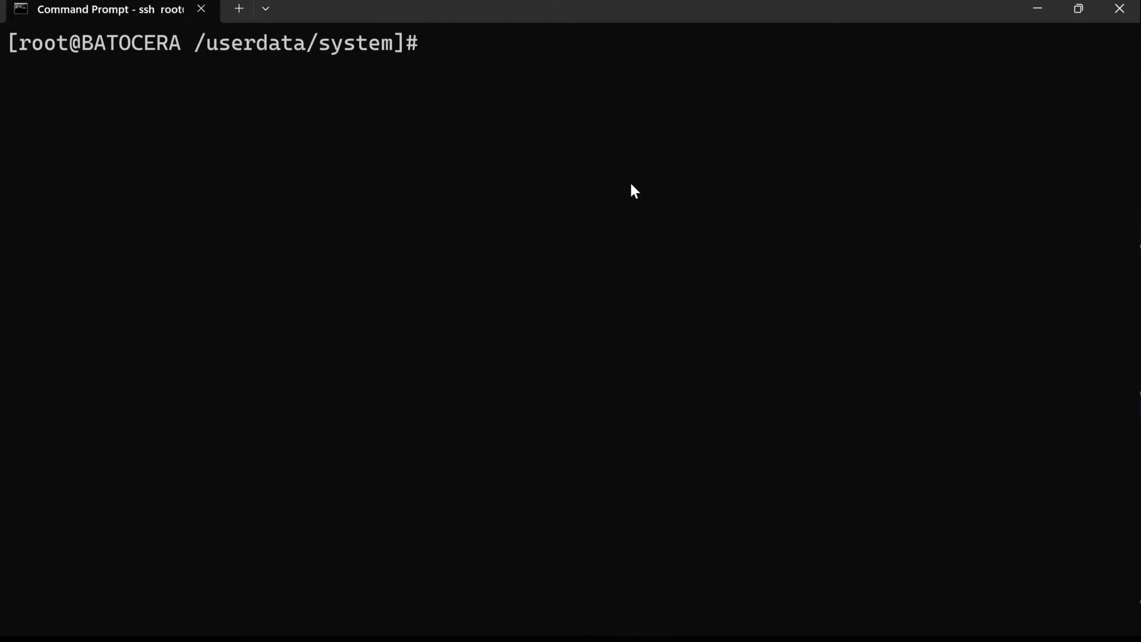
text(curl -L fightcade)
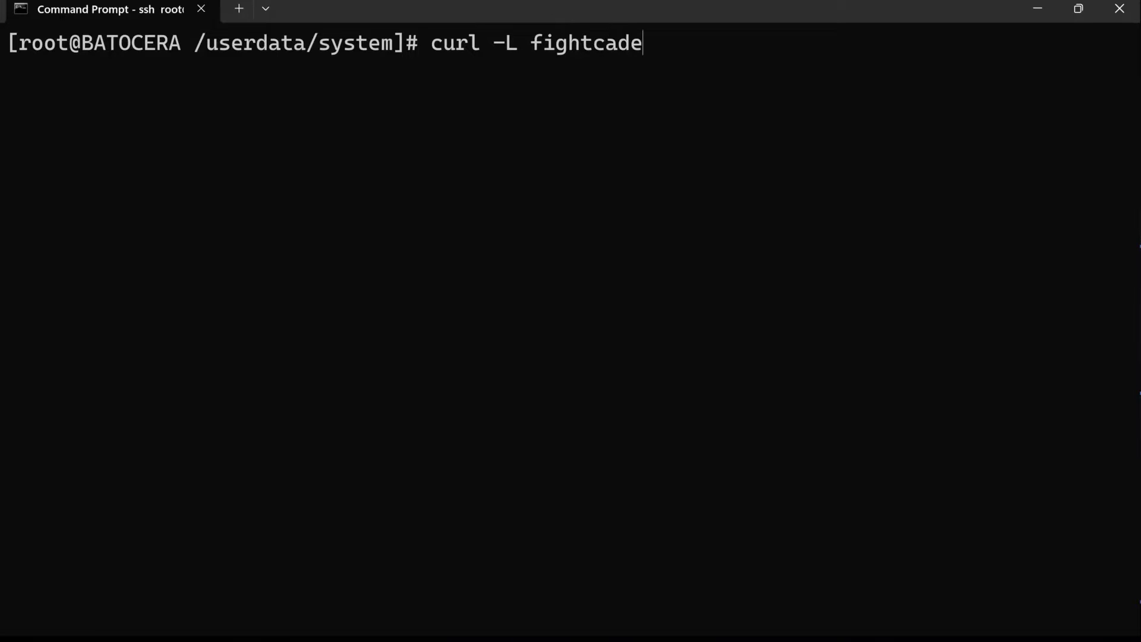
text(.batocera.pro |)
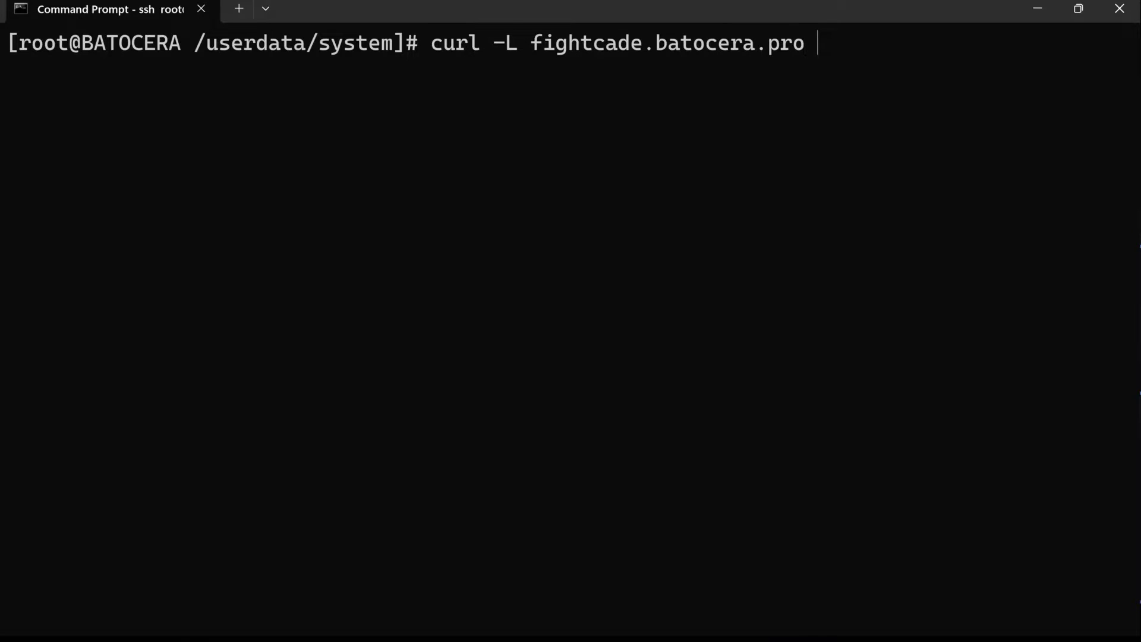
text( bash)
- Run the curl | bash installer so Fightcade's nine parts download onto Batocera
key(Return)
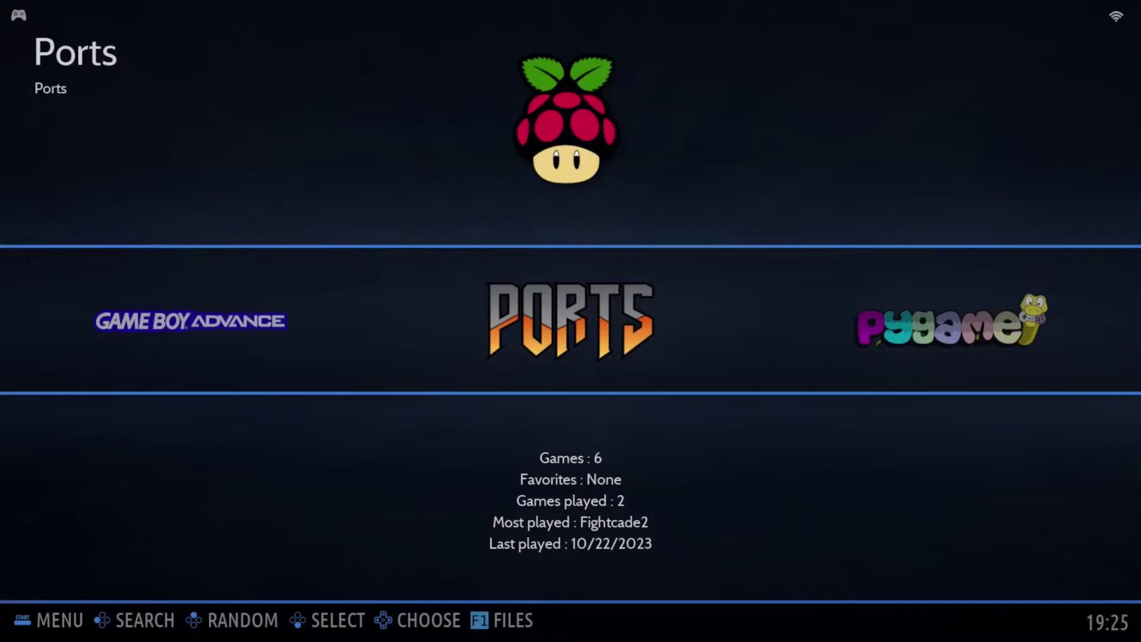
- Update the gamelists from the Main Menu's Game Settings, confirming Yes
key(Return)
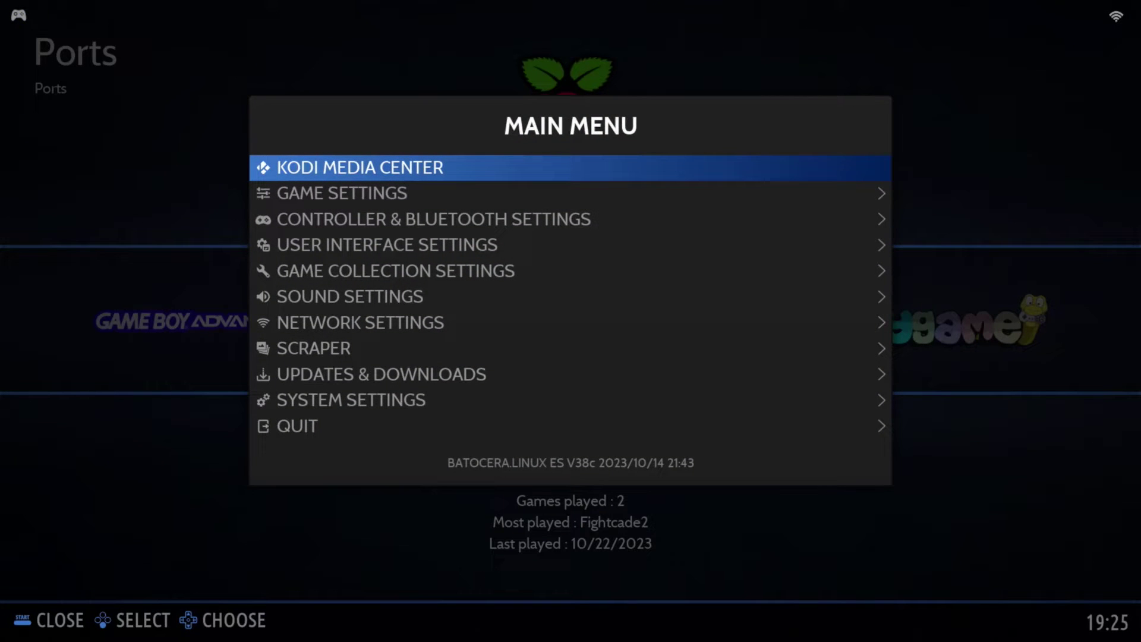
key(Down)
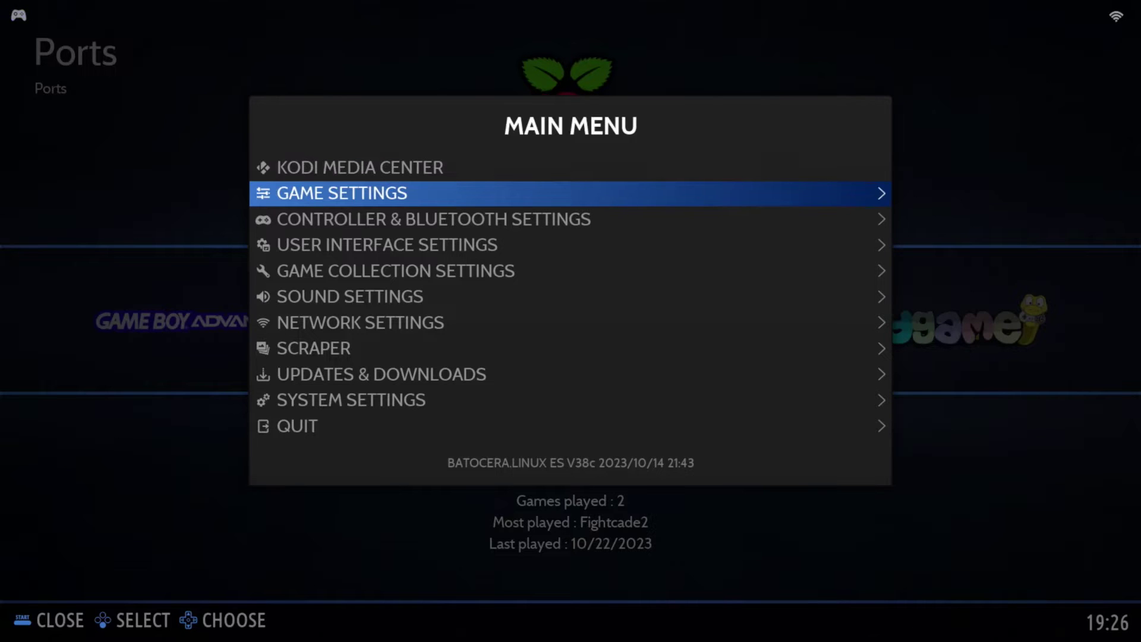
key(Return)
key(Return)
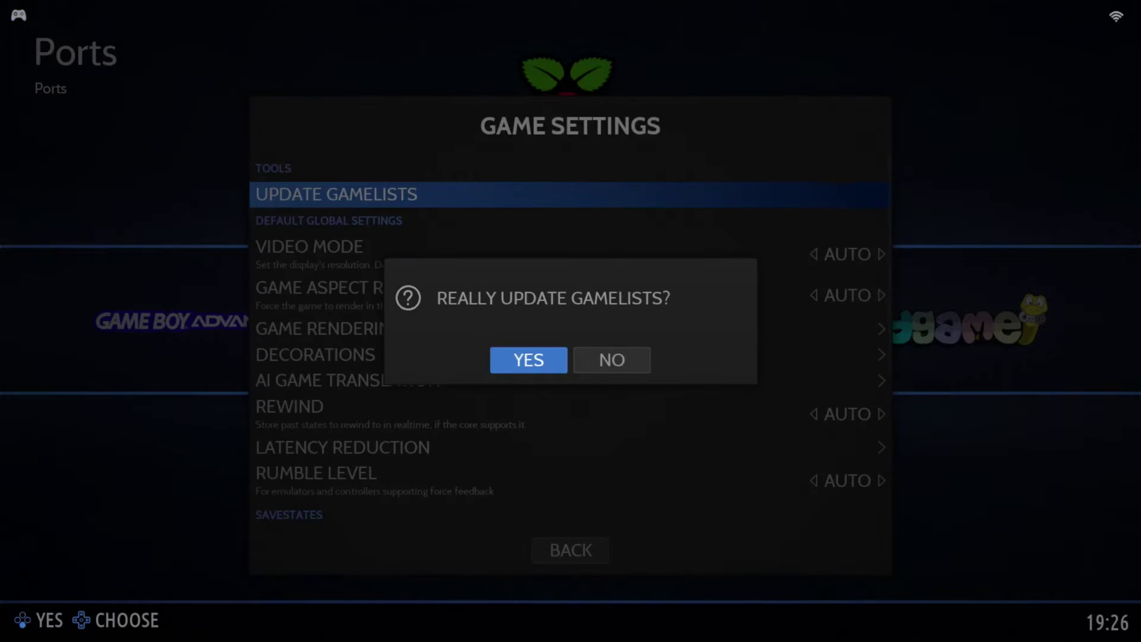
key(Return)
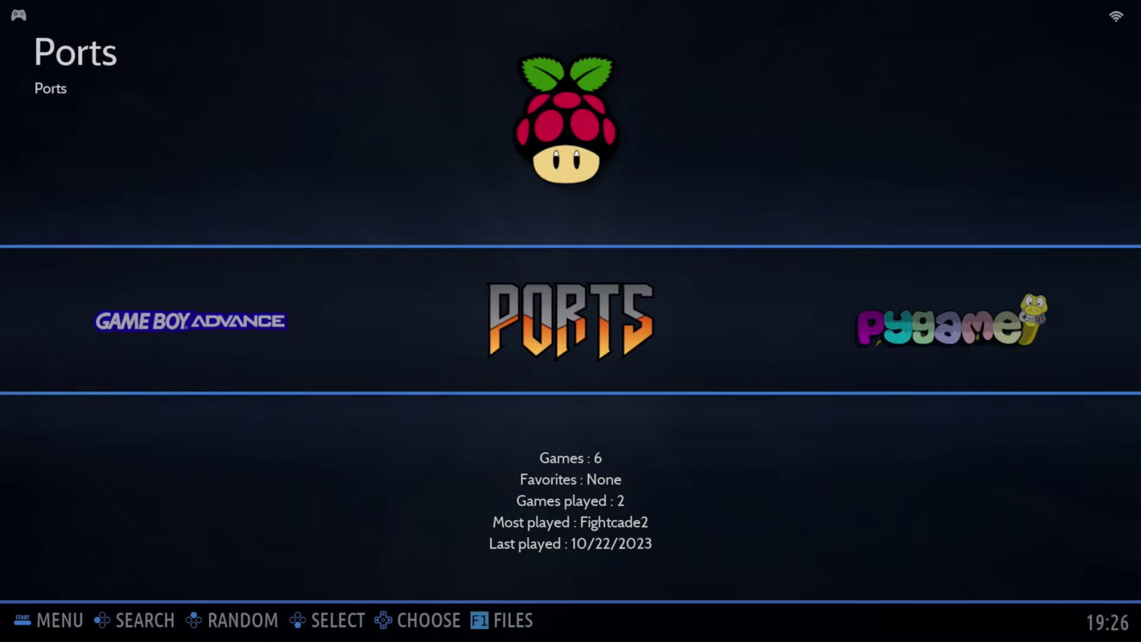
- Open the Ports game list and move to the Fightcade2 entry
key(Right)
key(Left)
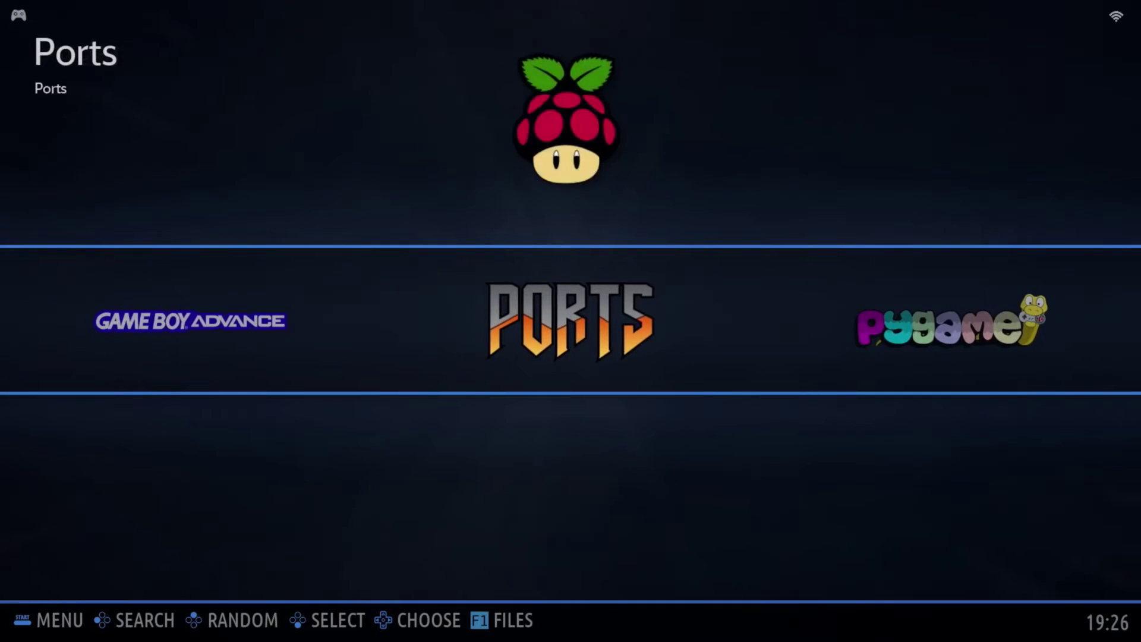
key(Return)
key(Right)
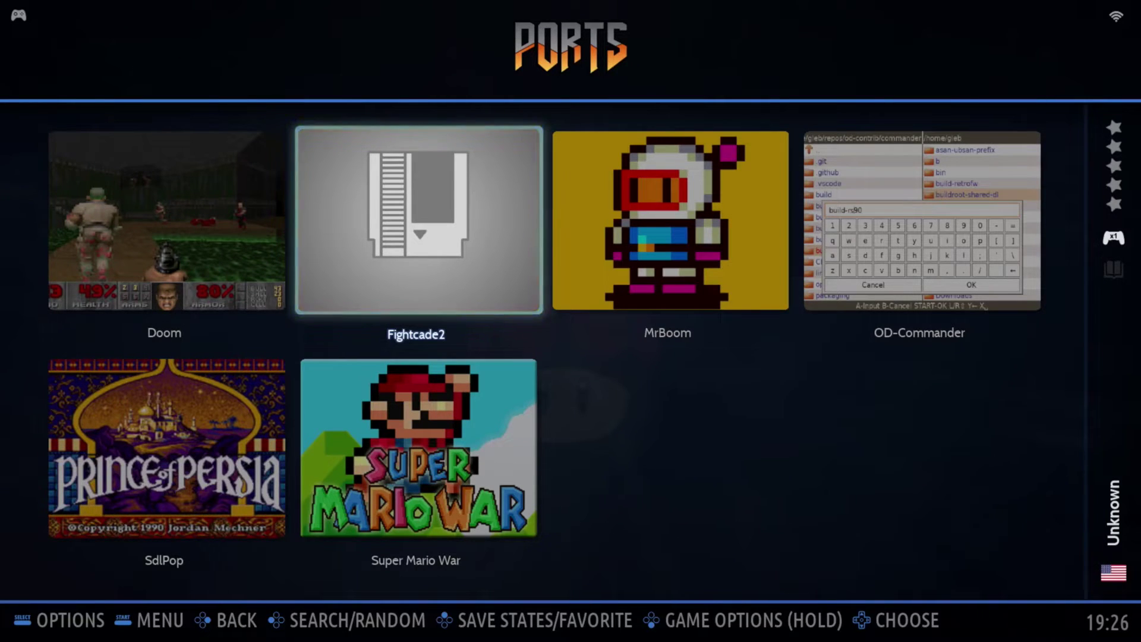
- Launch Fightcade2 from its Ports tile to bring up the Fightcade home page
key(Return)
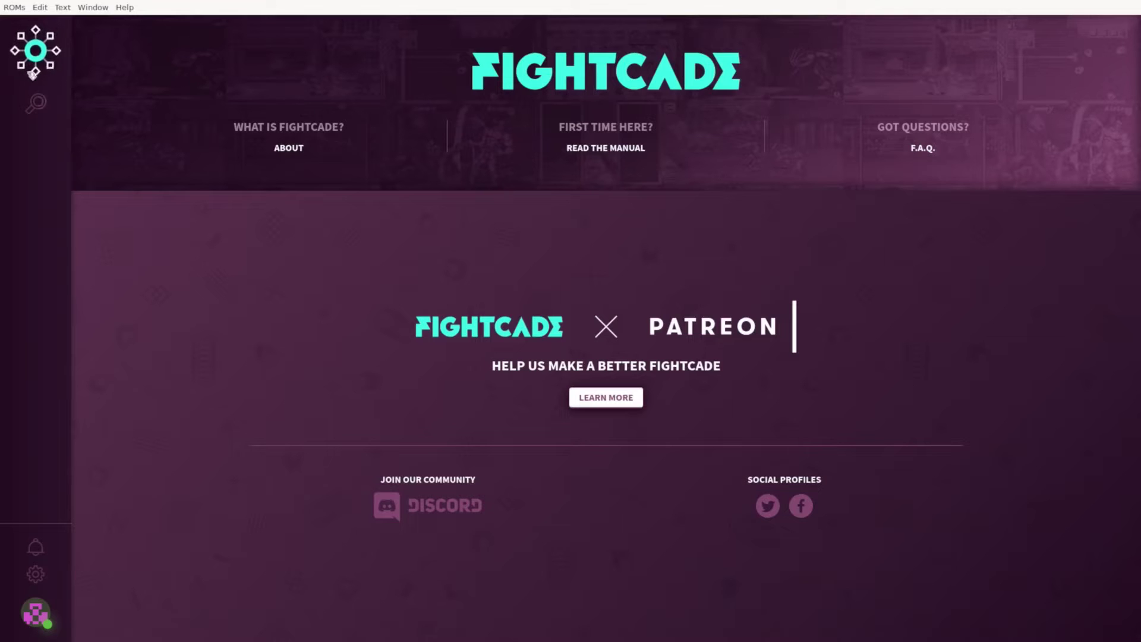
click(38, 104)
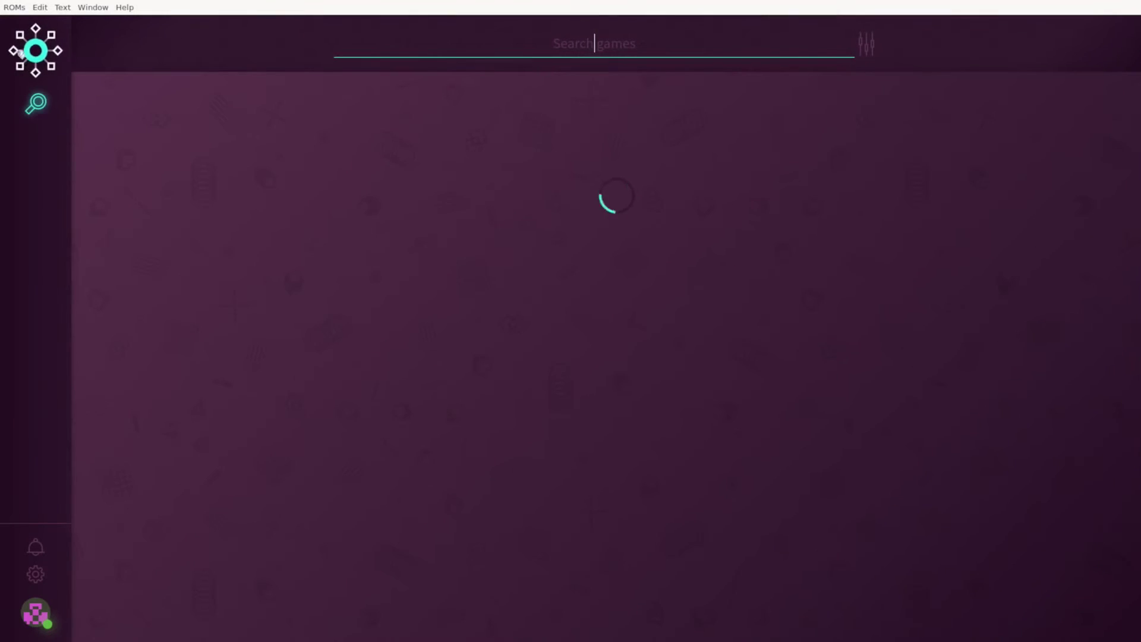
click(33, 47)
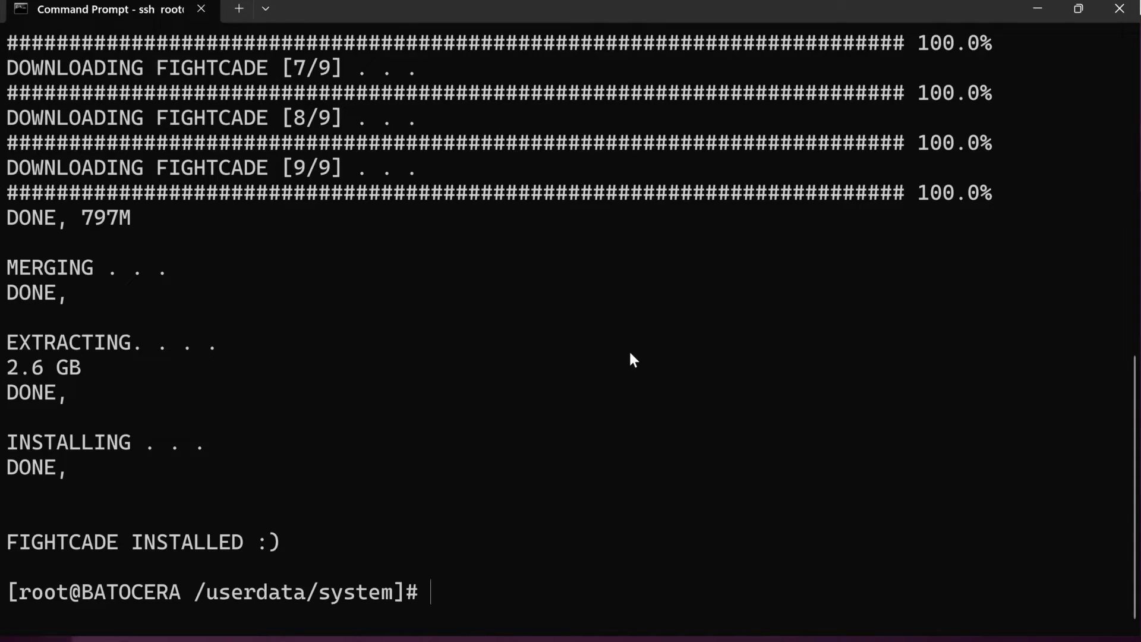
- Change into pro/fightcade and list its contents with ls
text(cd pro/fightcade)
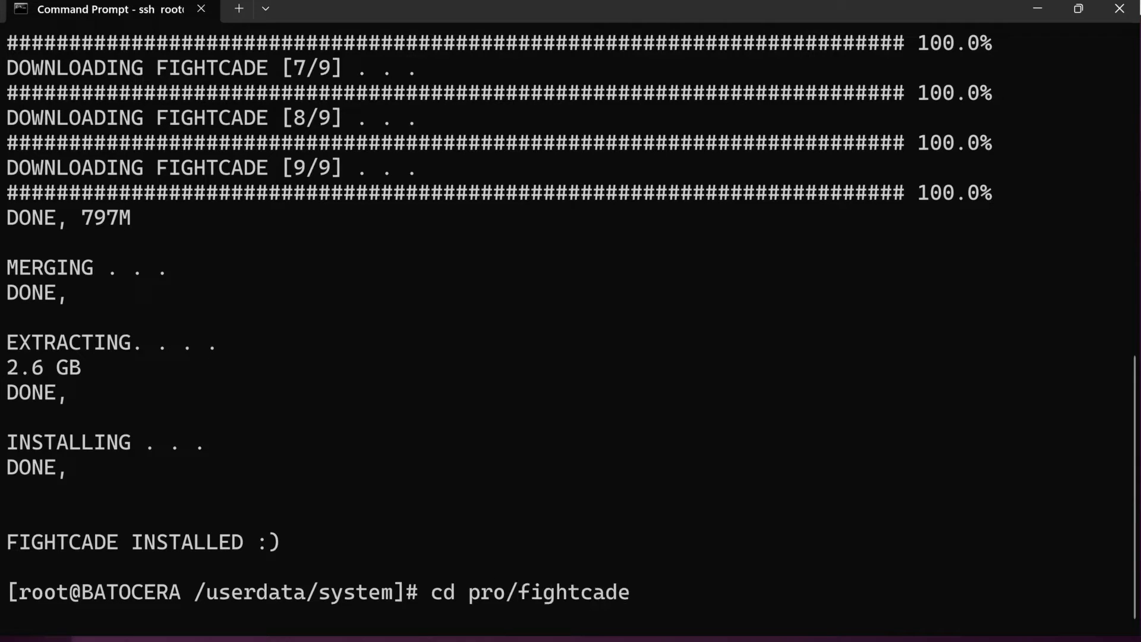
key(Return)
text(ls)
key(Return)
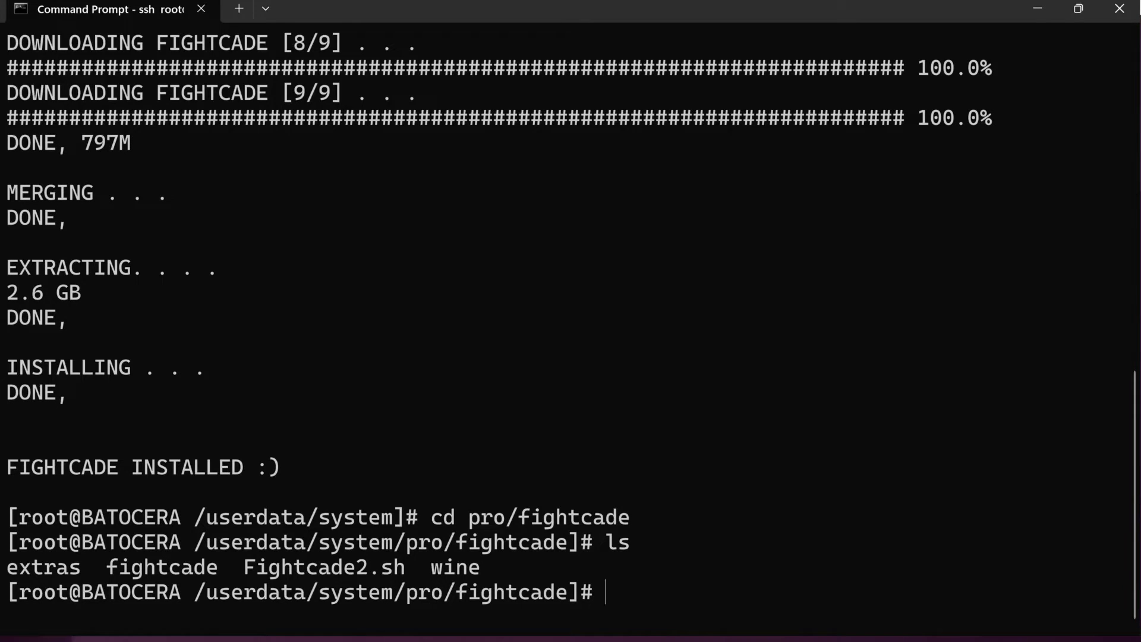
- View the Fightcade2.sh launch script in less, then quit the pager
text(lesss)
key(BackSpace)
text(Figh)
key(Tab)
key(Return)
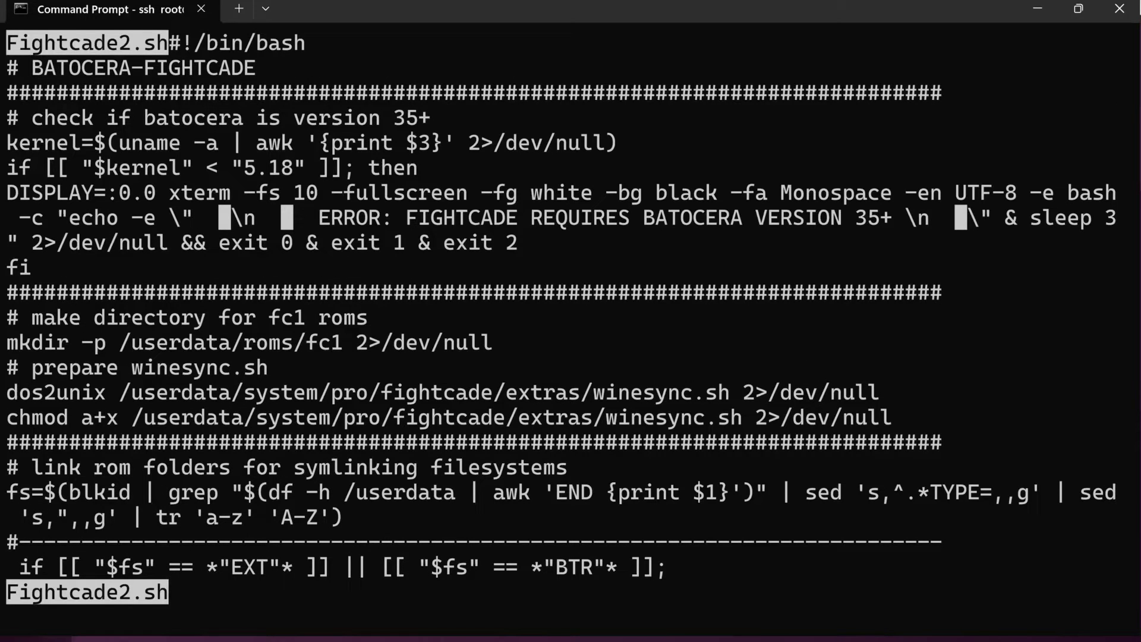
key(q)
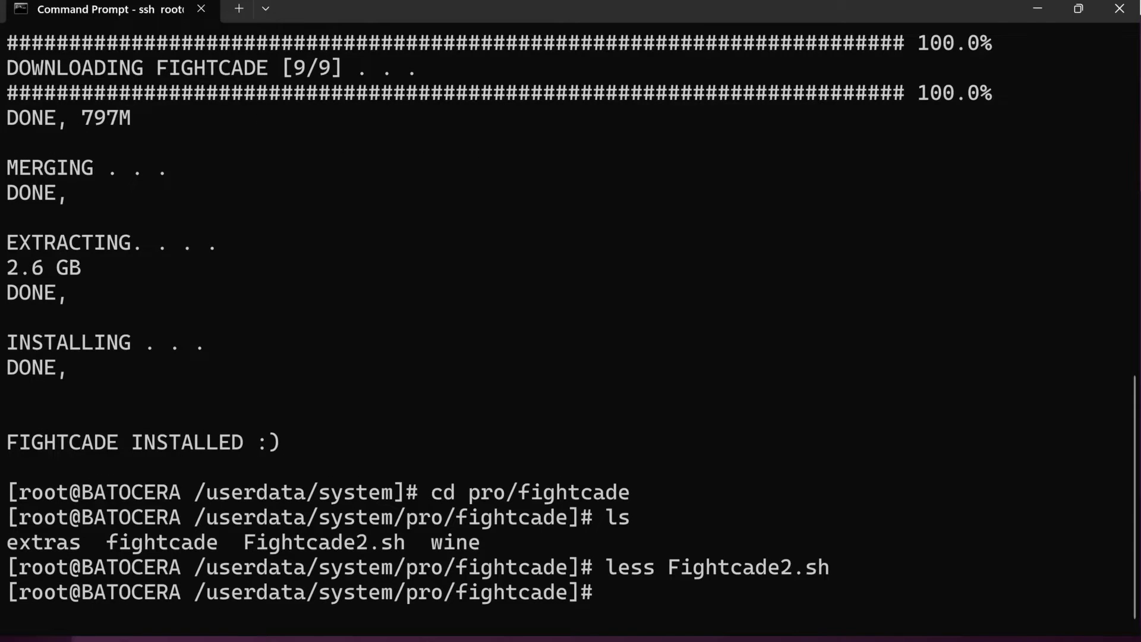
- Change into the inner fightcade/ folder and list its contents
text(cd fightcade/)
key(Return)
text(ls)
key(Return)
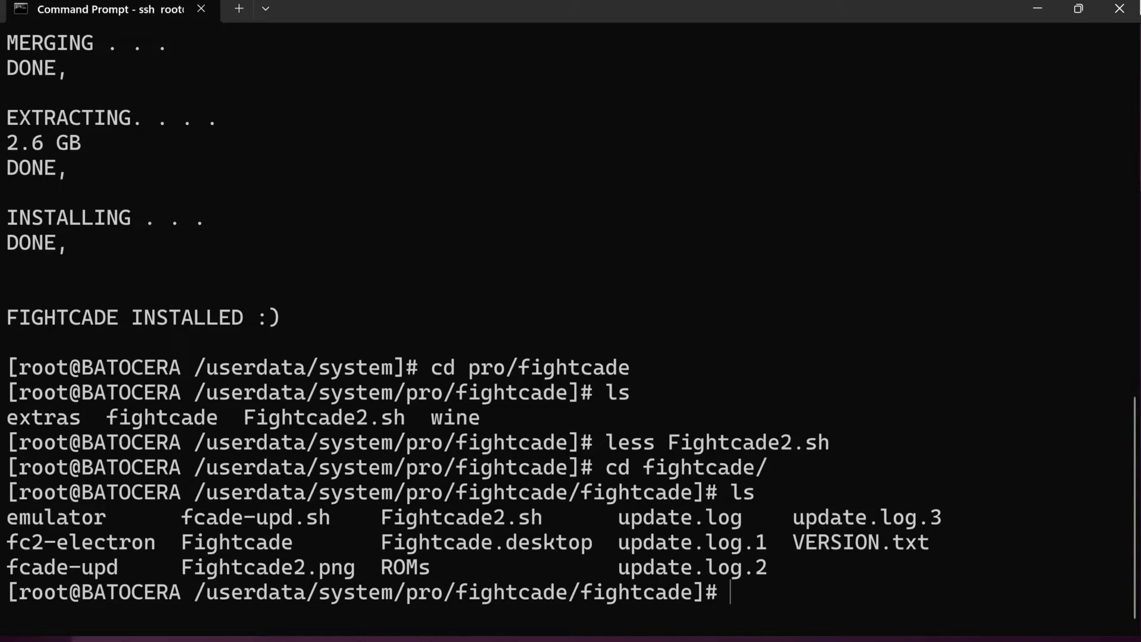
- Change into ROMs/ and list its fbneo, fc1, dreamcast and snes links with ls -l
text(cd ROMs/)
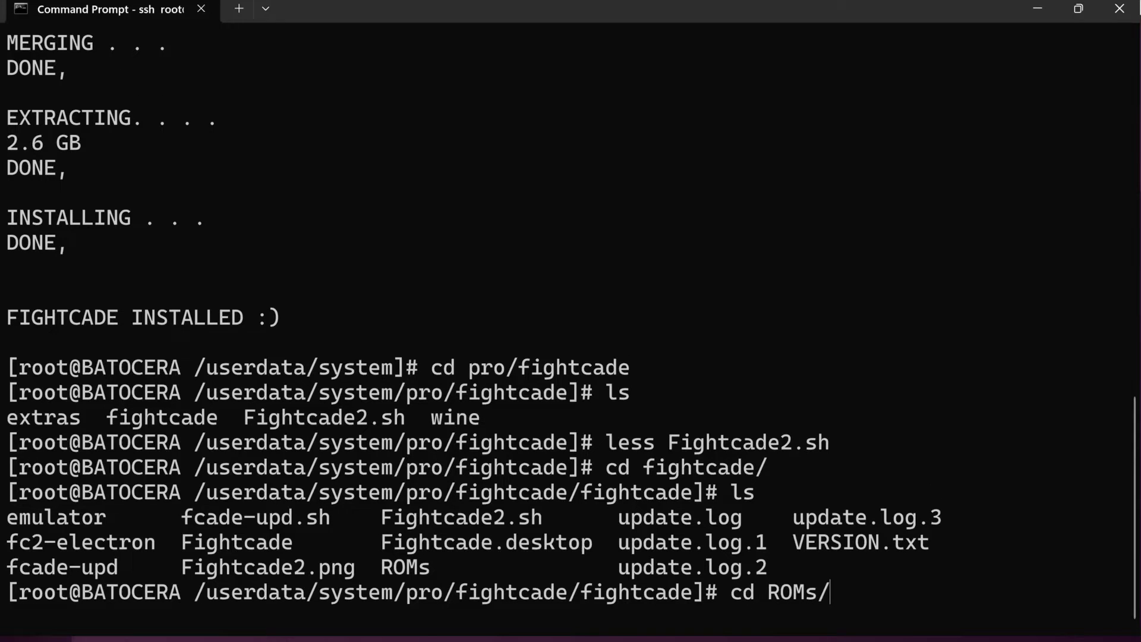
key(Return)
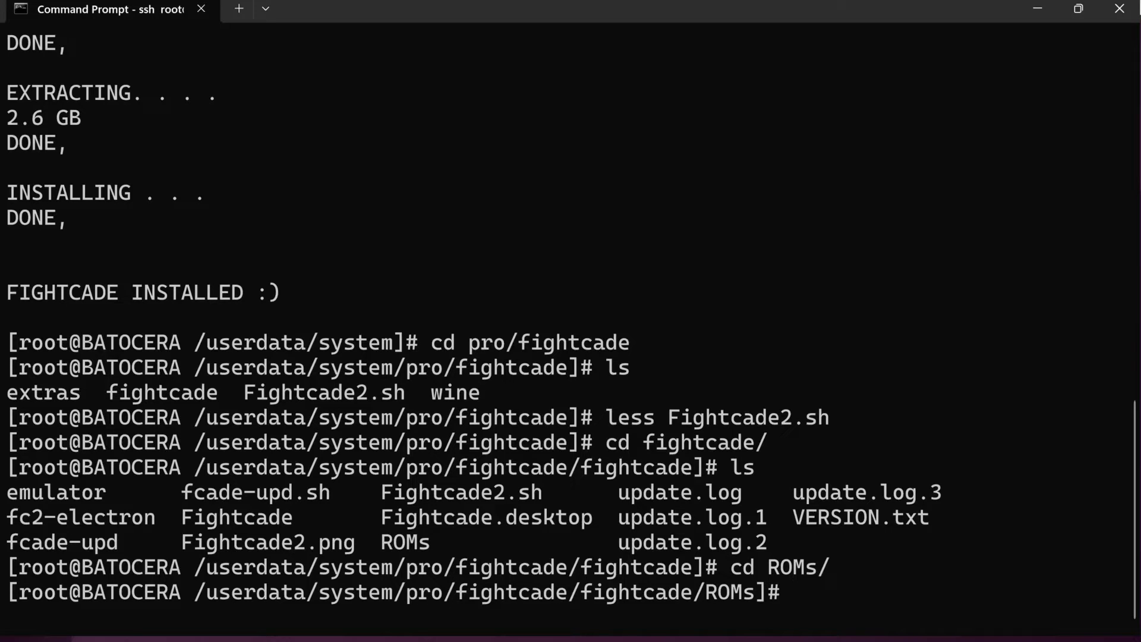
text(ls -l)
key(Return)
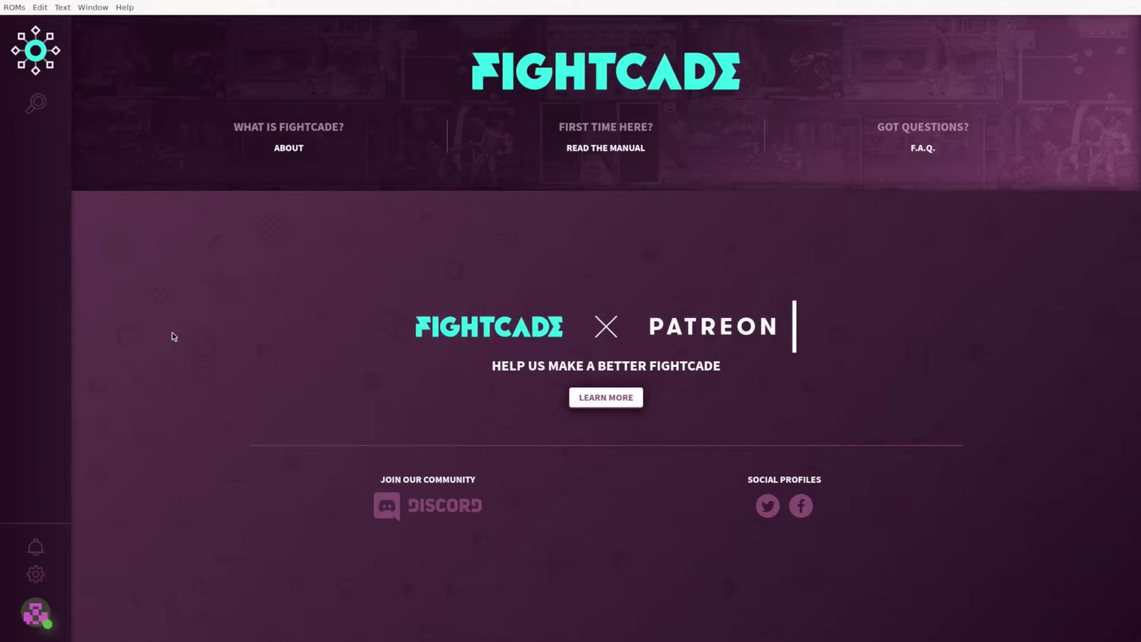
- Open the game search page and browse all games in the Super NES category
click(45, 109)
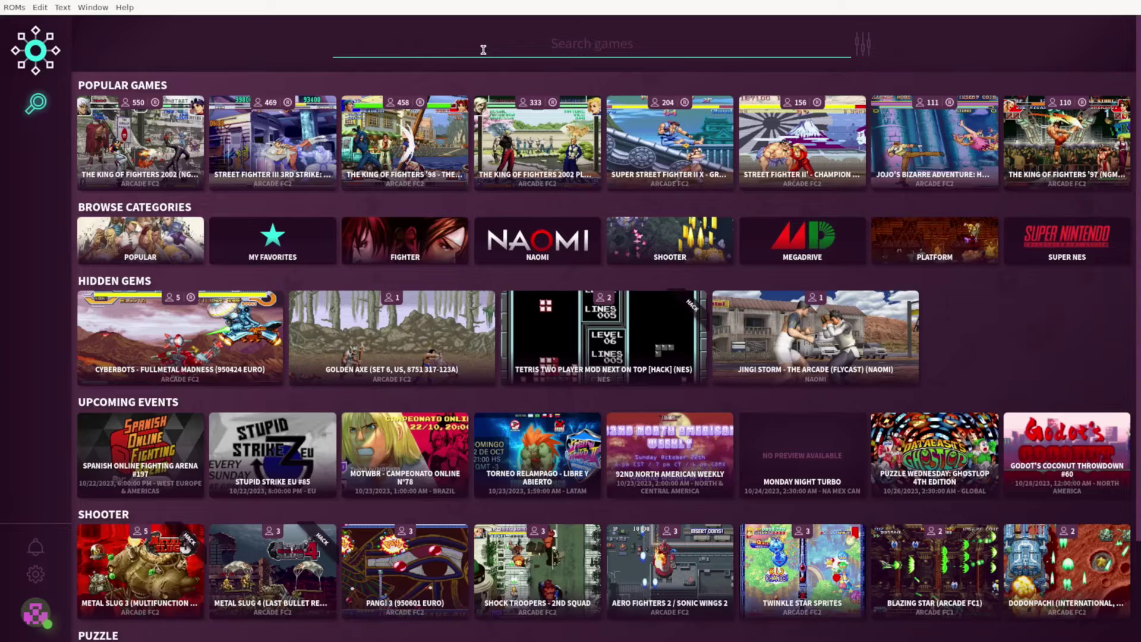
mouse_move(1068, 241)
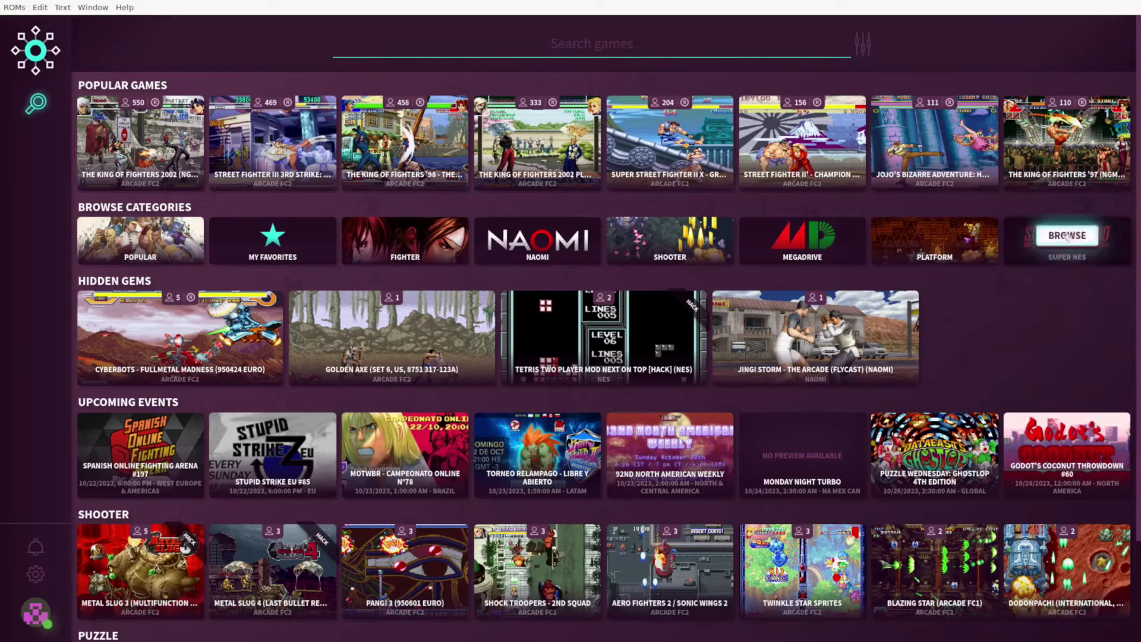
click(1067, 238)
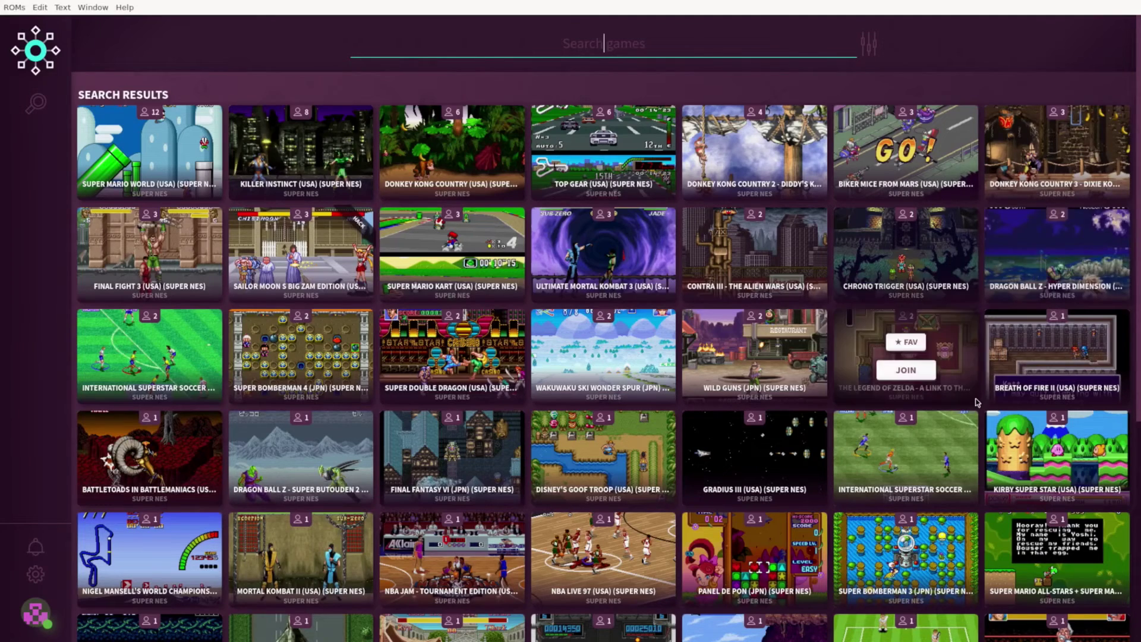
- Go to Super NES results 51–100 and join the Alien vs. Predator room
scroll(904, 356, down, 5)
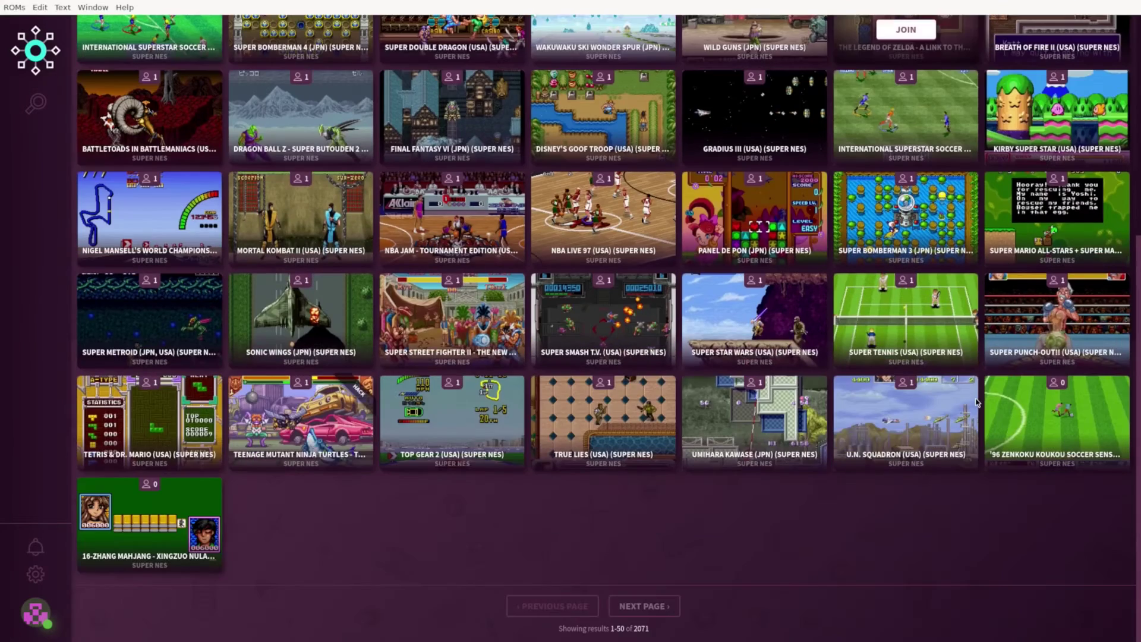
click(674, 604)
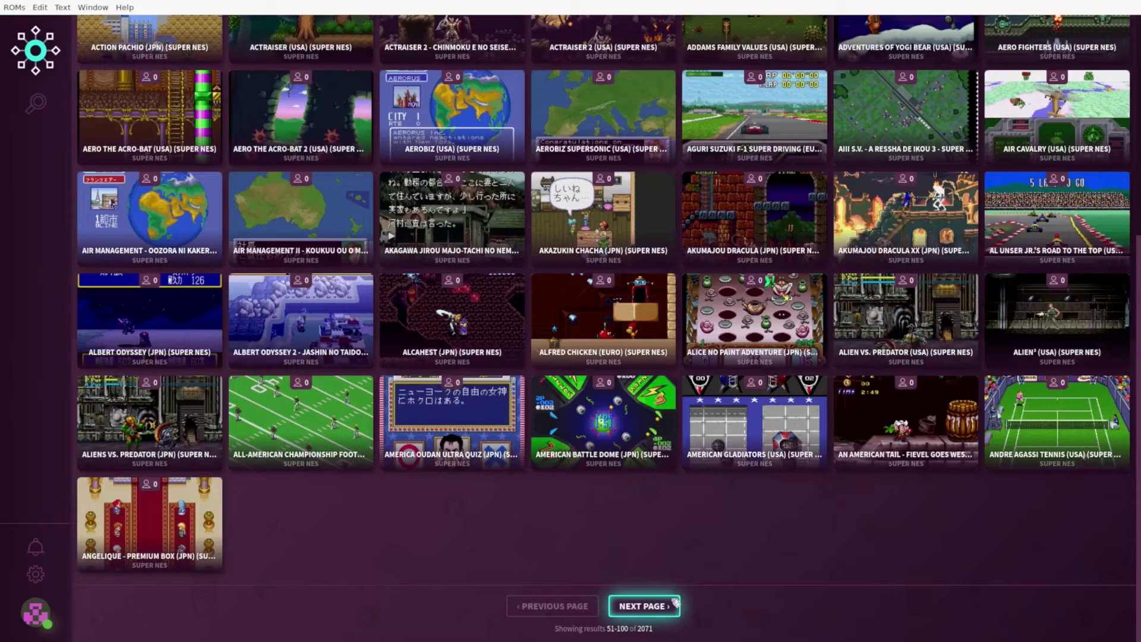
double_click(551, 612)
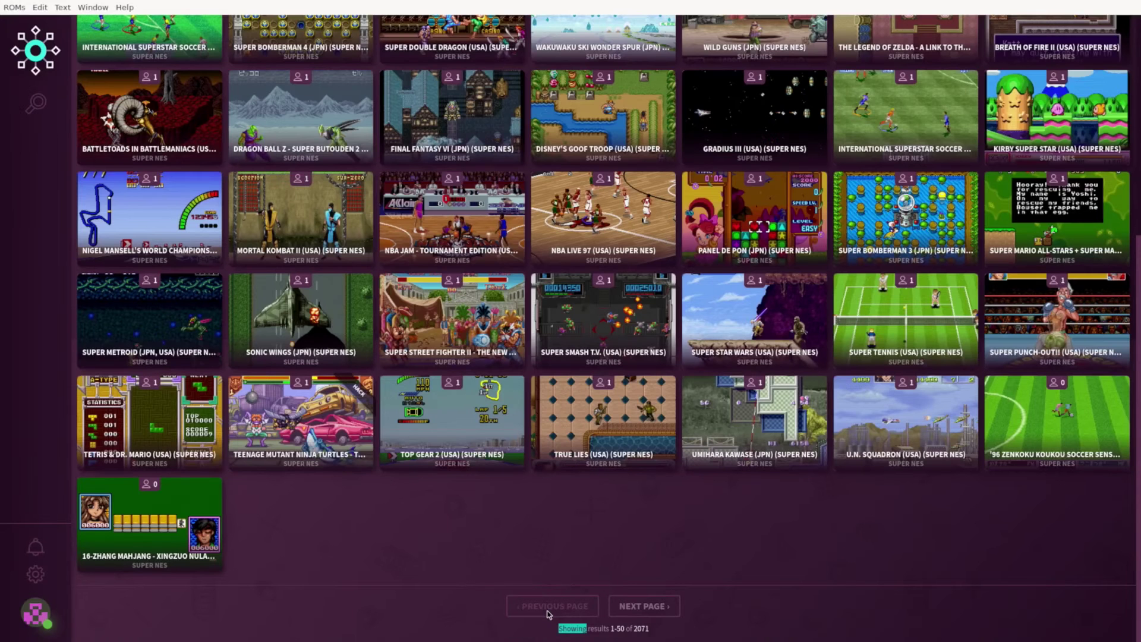
click(630, 608)
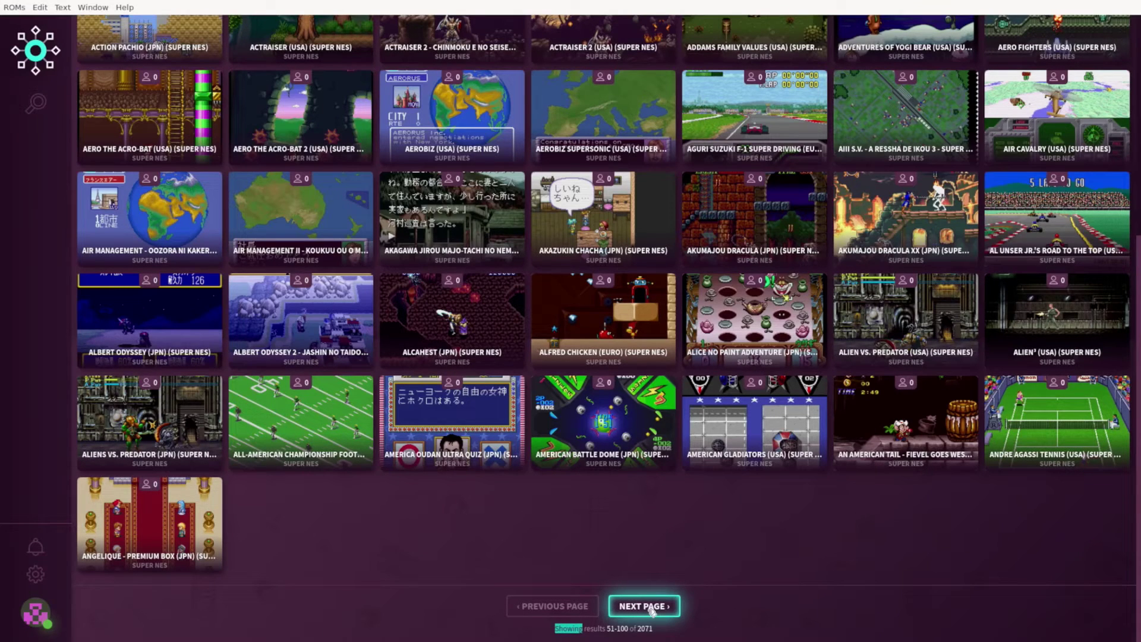
mouse_move(958, 351)
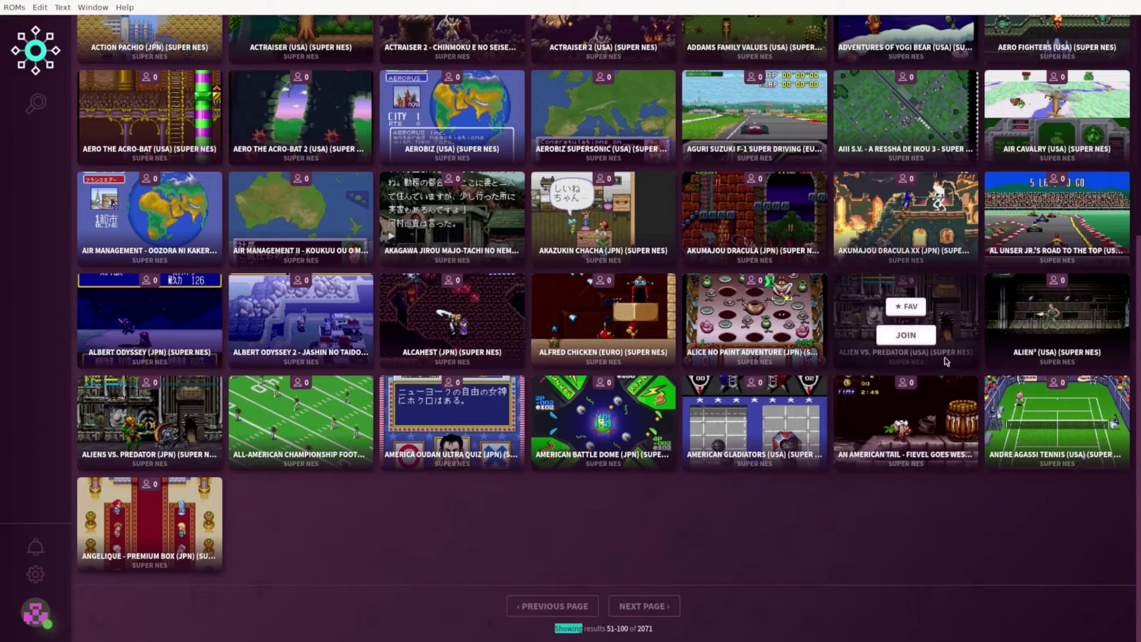
click(906, 334)
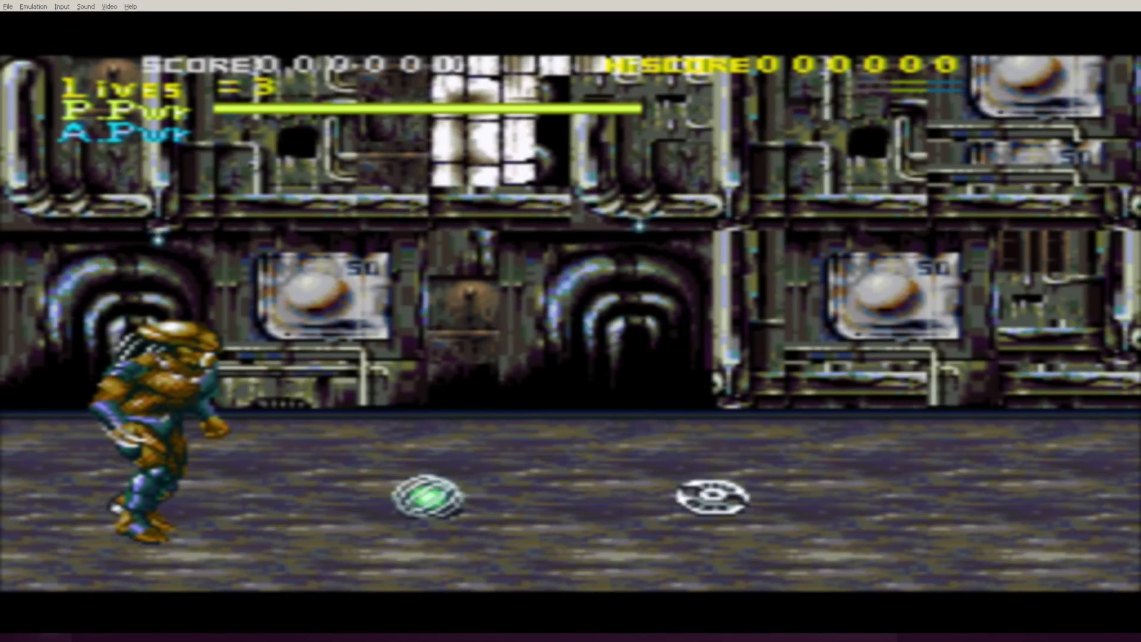
- Walk the Predator left and right, leap with Z, and cloak him with X
key(Left)
key(Right)
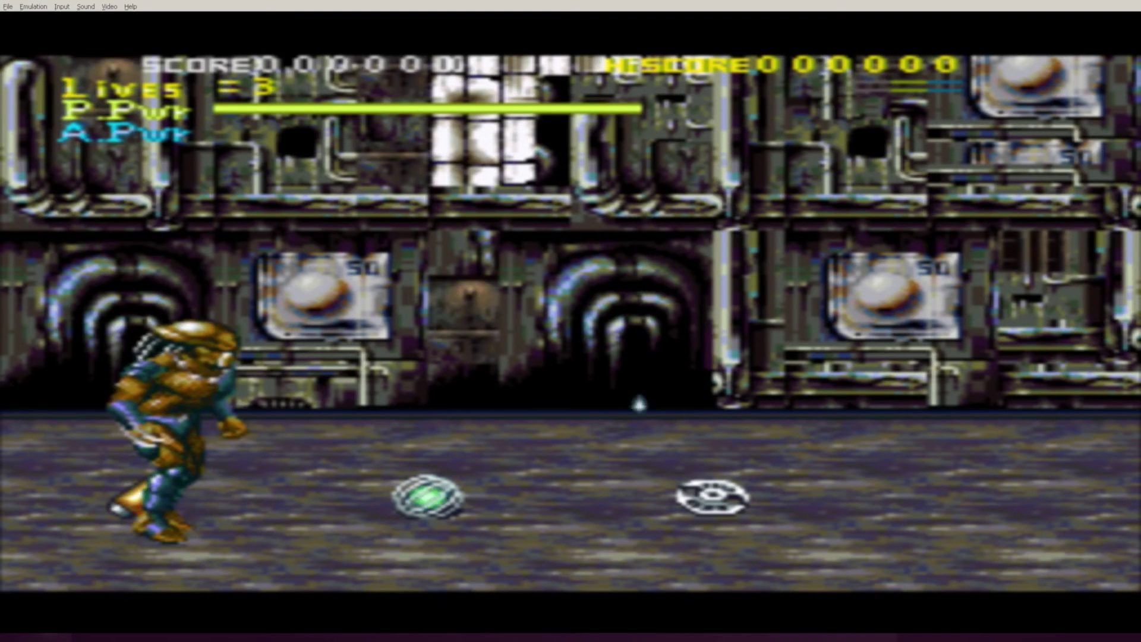
key(Right)
key(z)
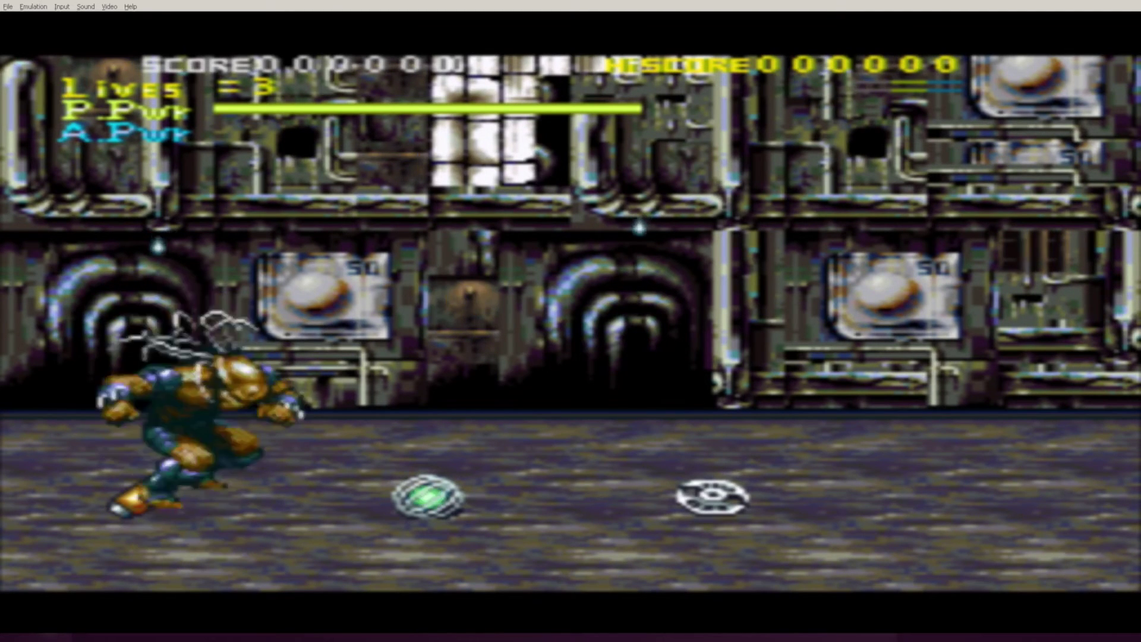
key(Right)
key(x)
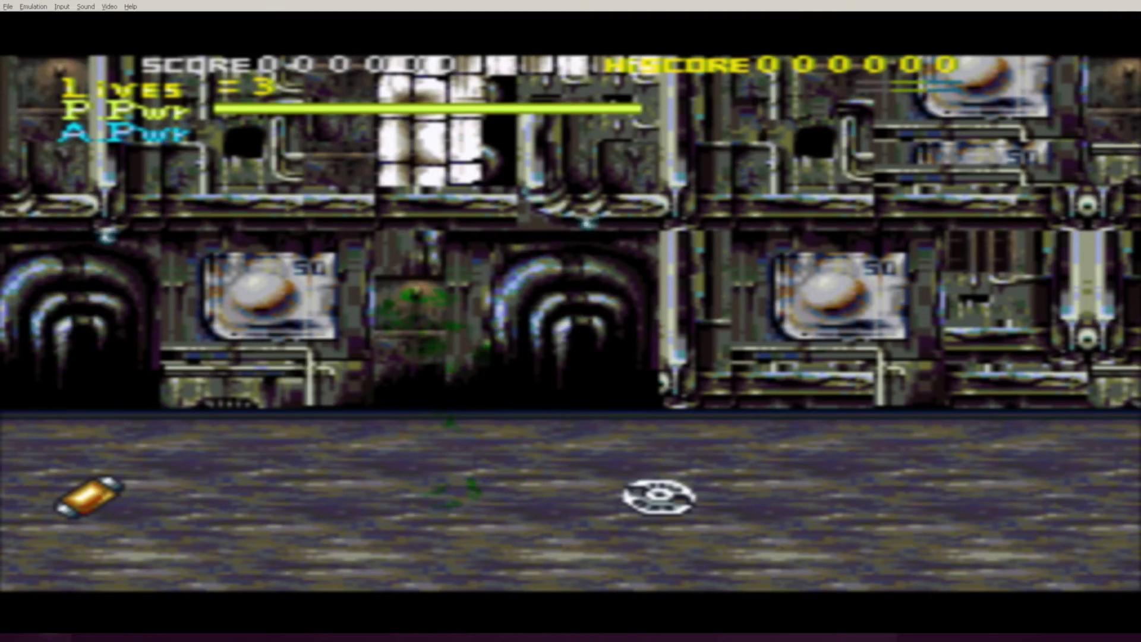
key(Left)
key(Right)
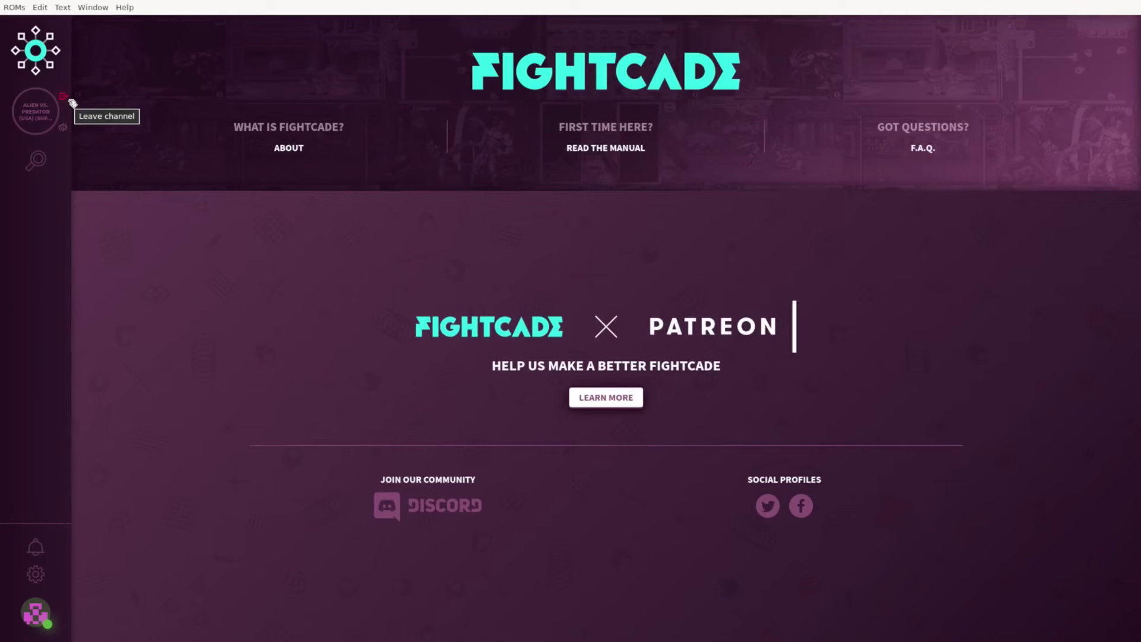
- Leave the Alien vs. Predator room, search for 'border', and join Border Down (Flycast) (NAOMI)
click(63, 96)
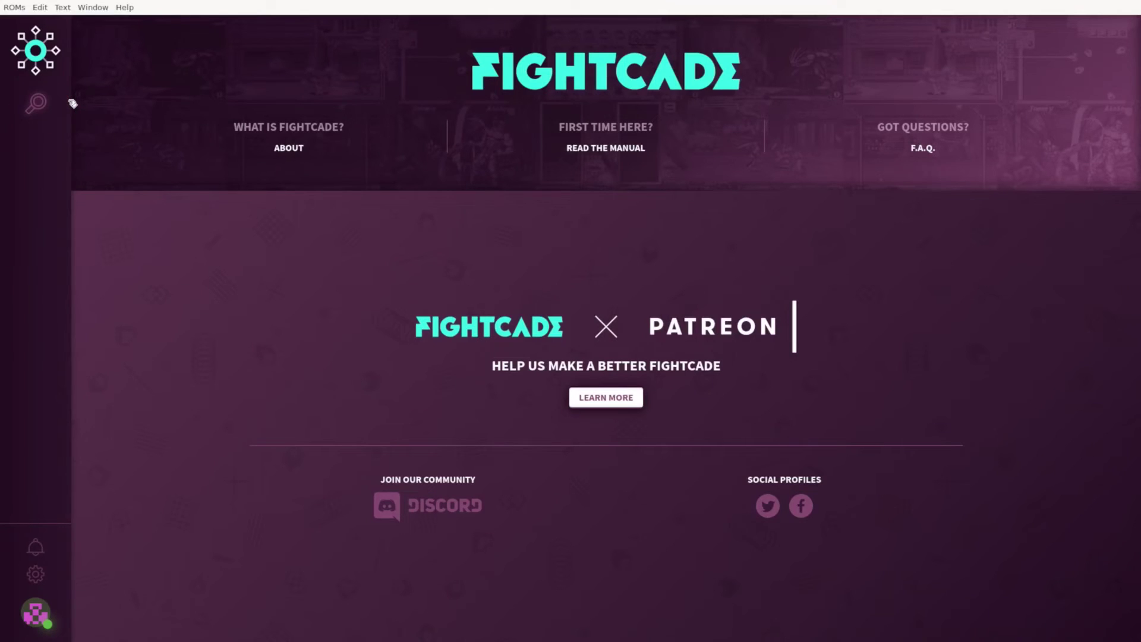
click(37, 103)
mouse_move(555, 163)
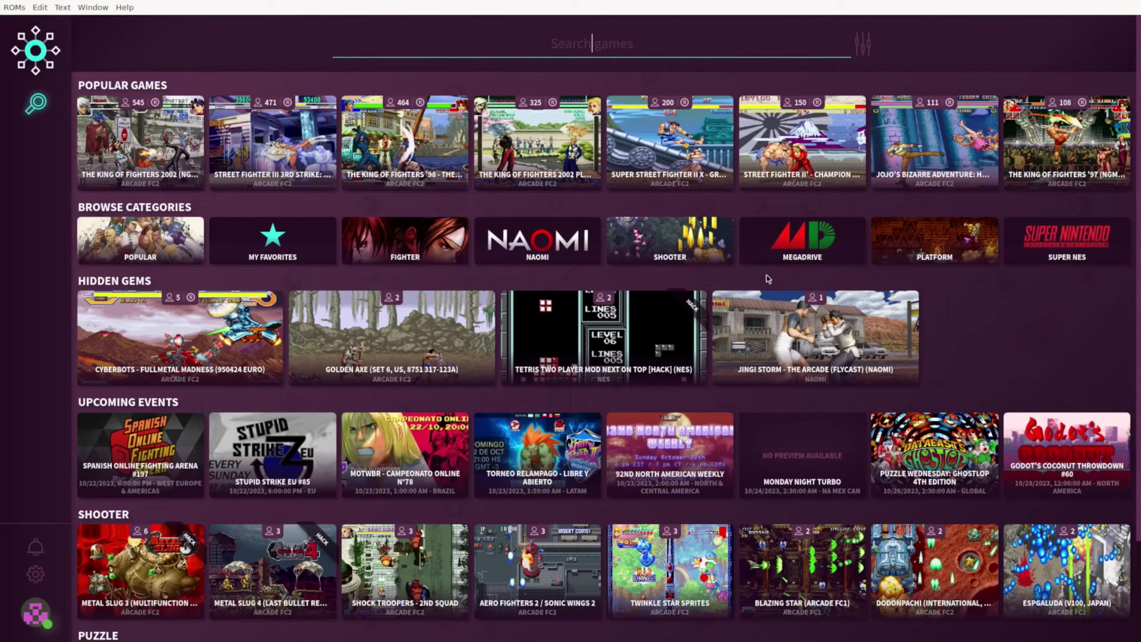
mouse_move(1046, 256)
text(border)
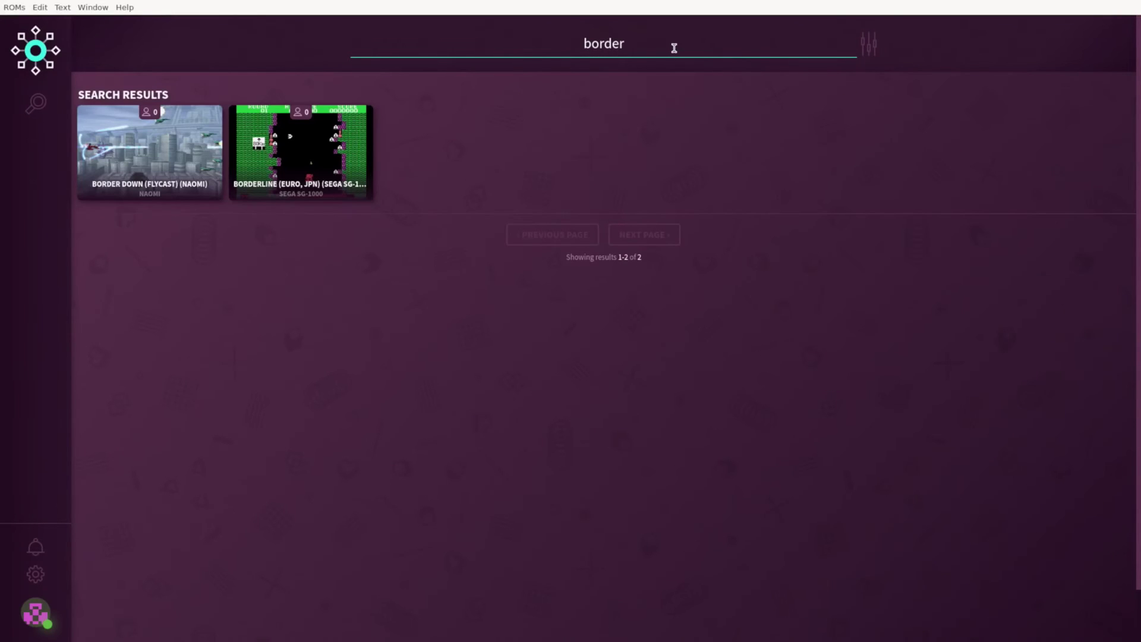
mouse_move(148, 193)
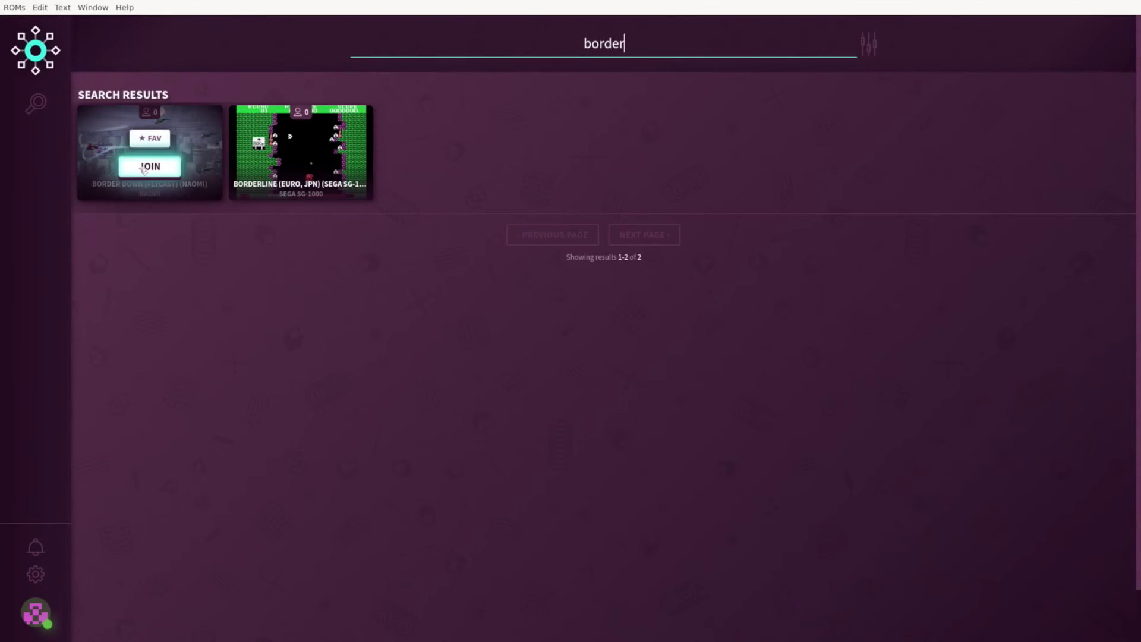
click(144, 169)
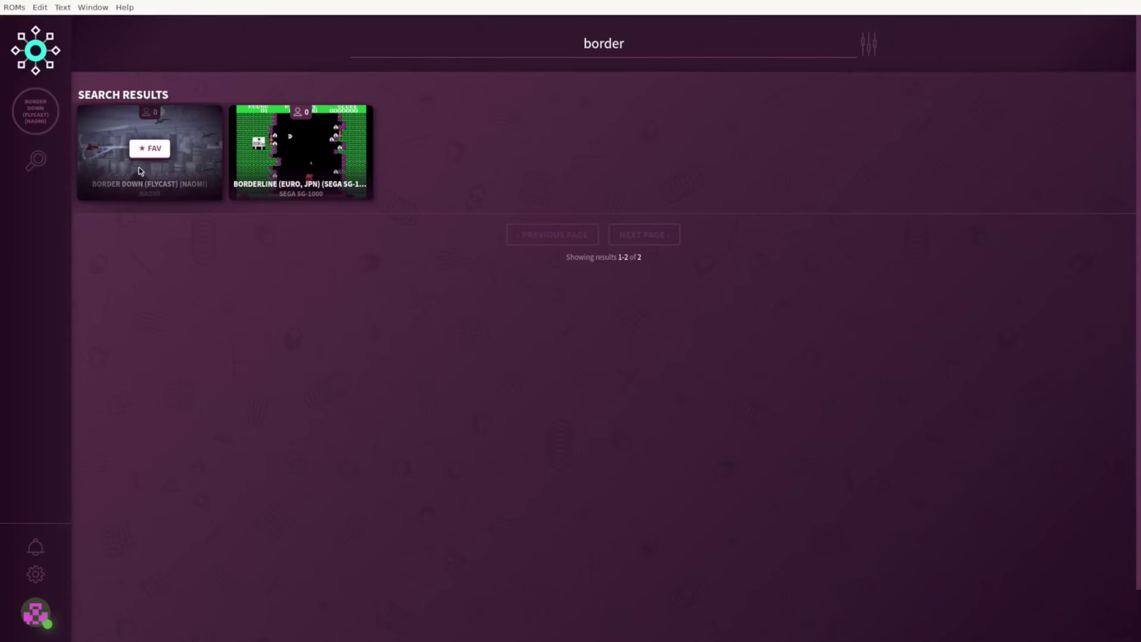
- Open the Border Down room from the sidebar to start its offline test in Flycast
click(39, 123)
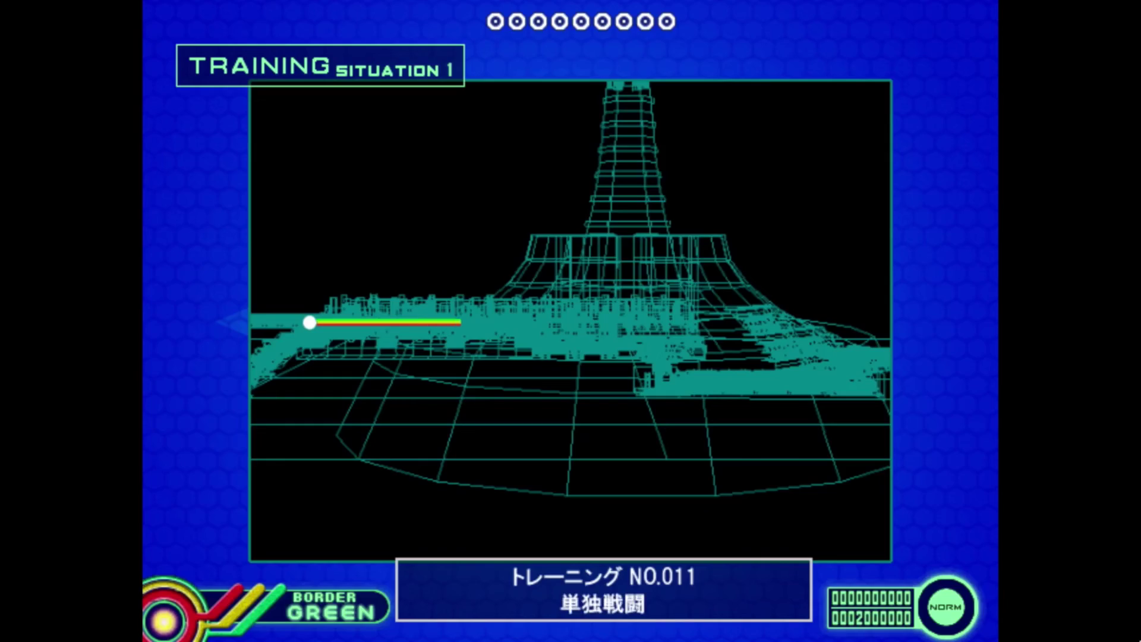
- Skip the briefing, pick the GREEN beginner border, and start flying and firing in Stage 1
key(1)
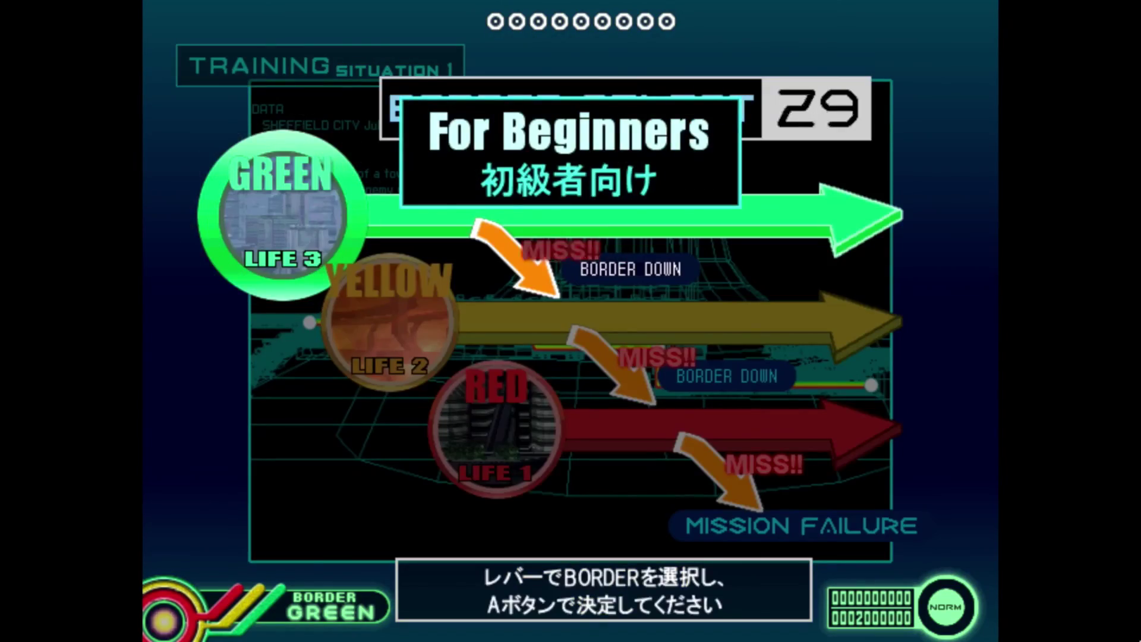
key(z)
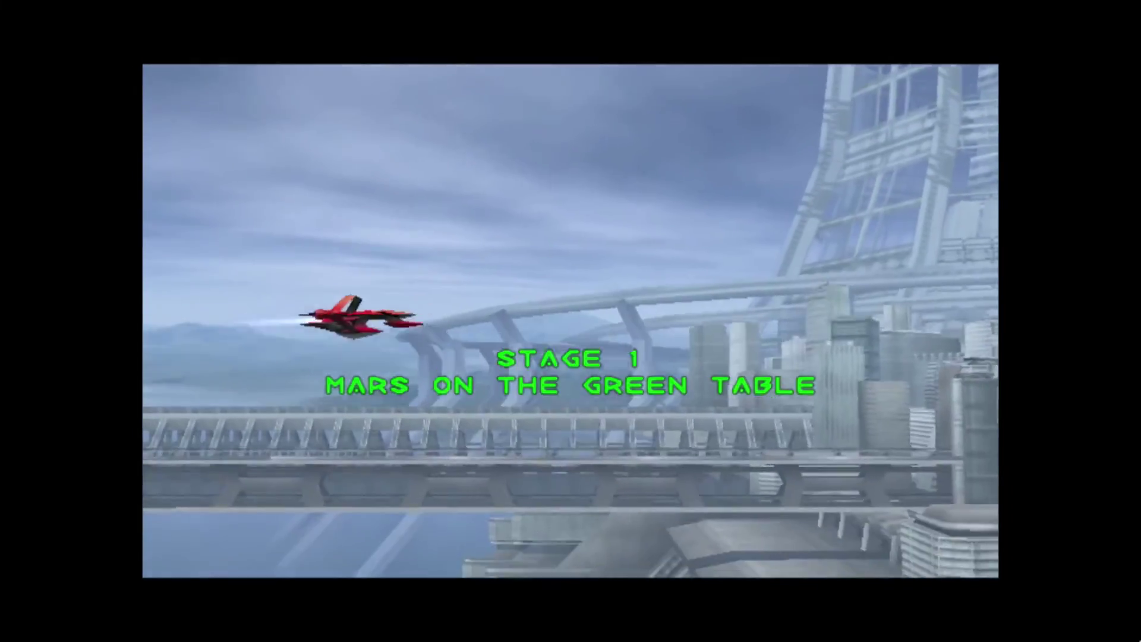
key(z)
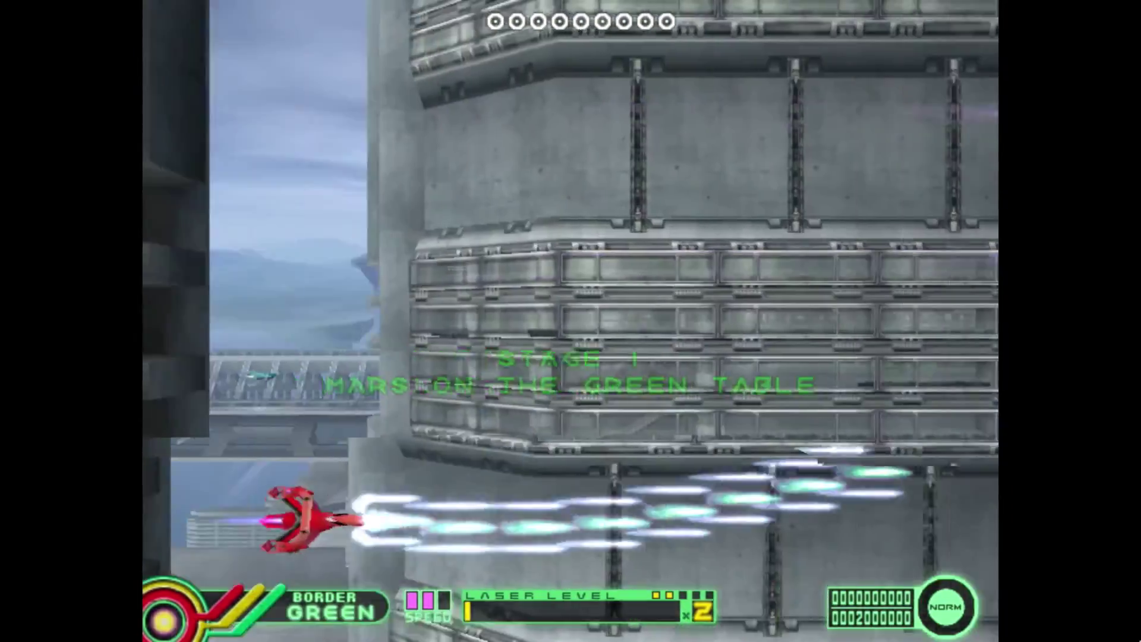
key(Up)
key(Down)
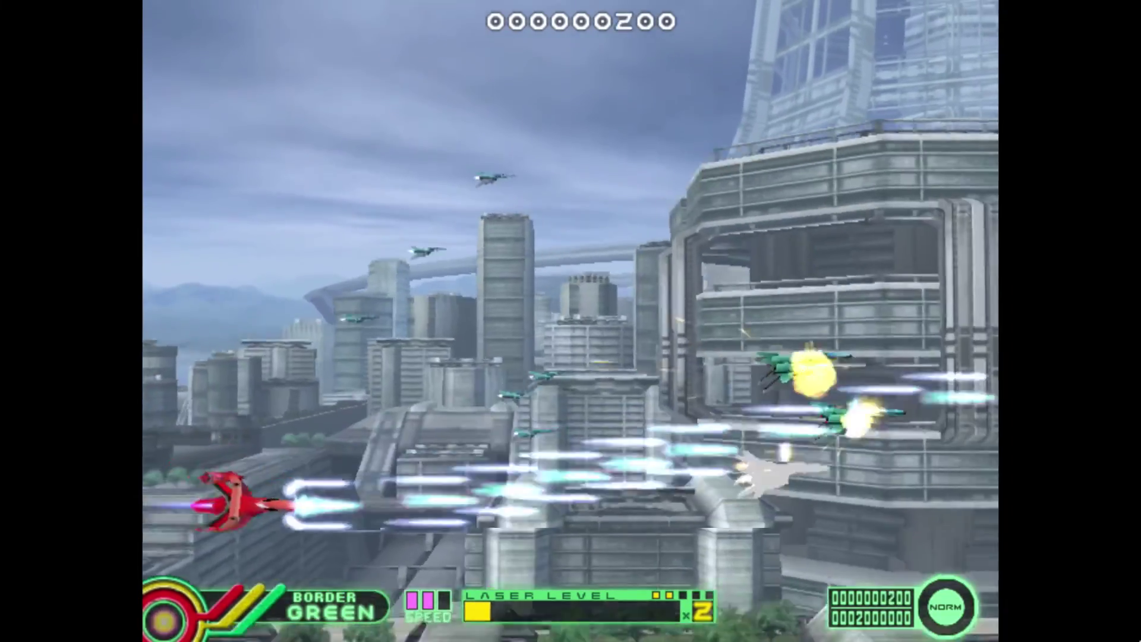
key(Up)
key(Down)
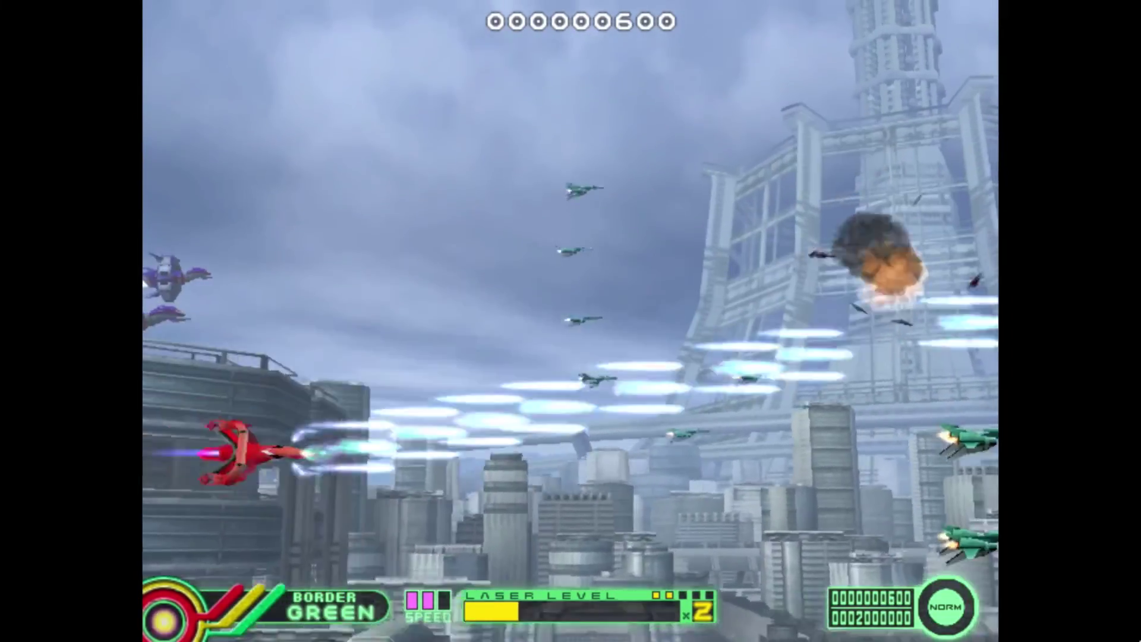
key(Down)
key(Up)
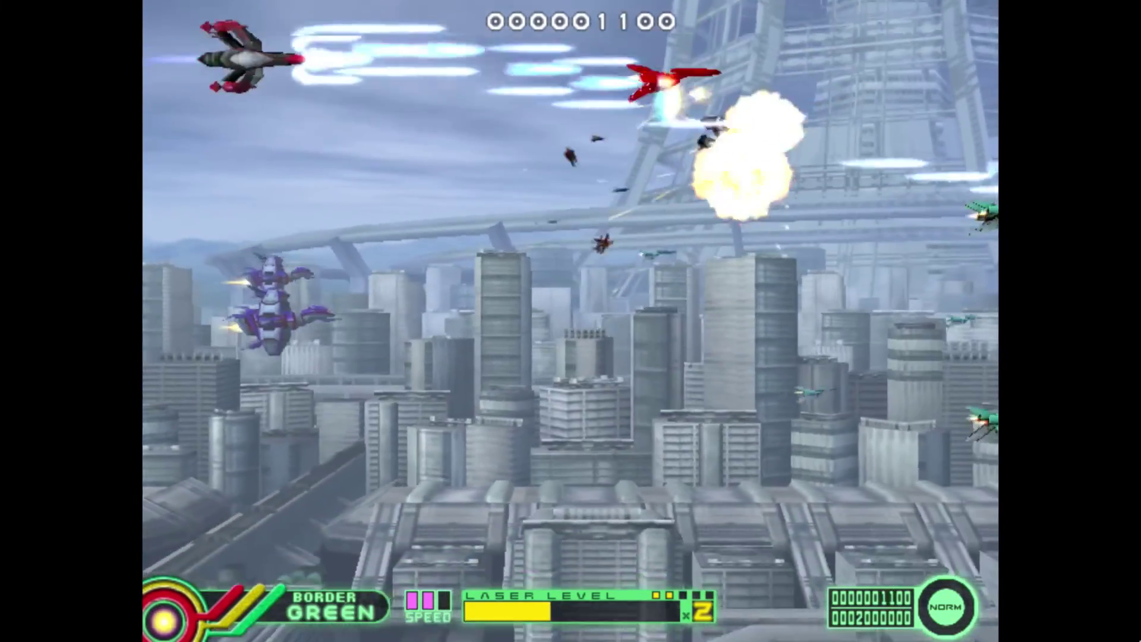
key(Down)
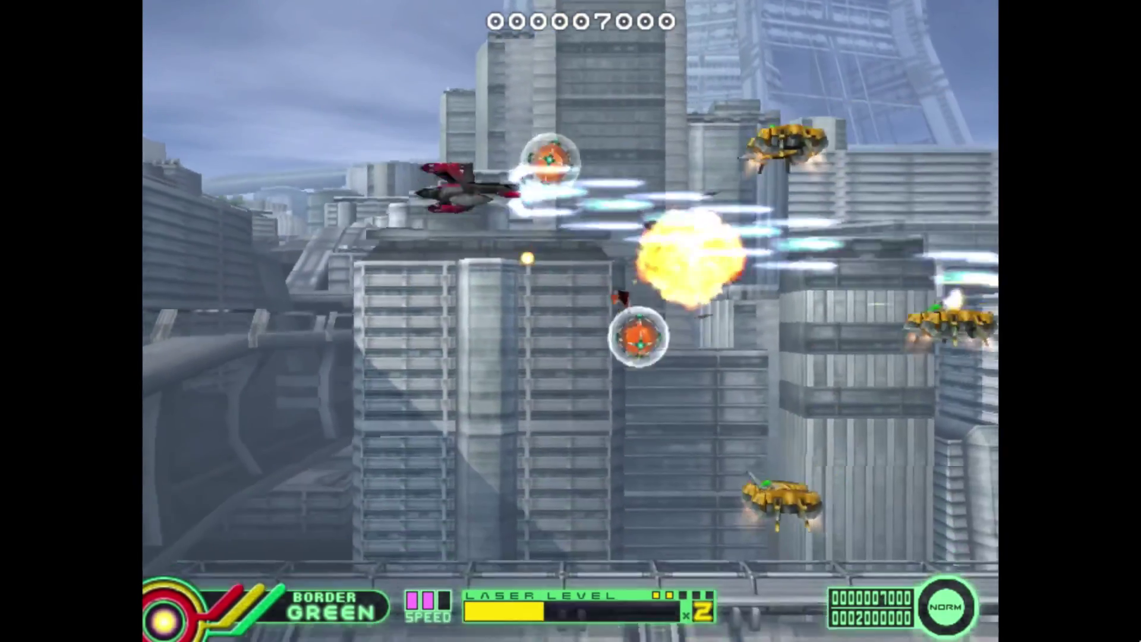
- Keep dodging and shooting enemies in Stage 1, then quit the game back to Fightcade
key(Up)
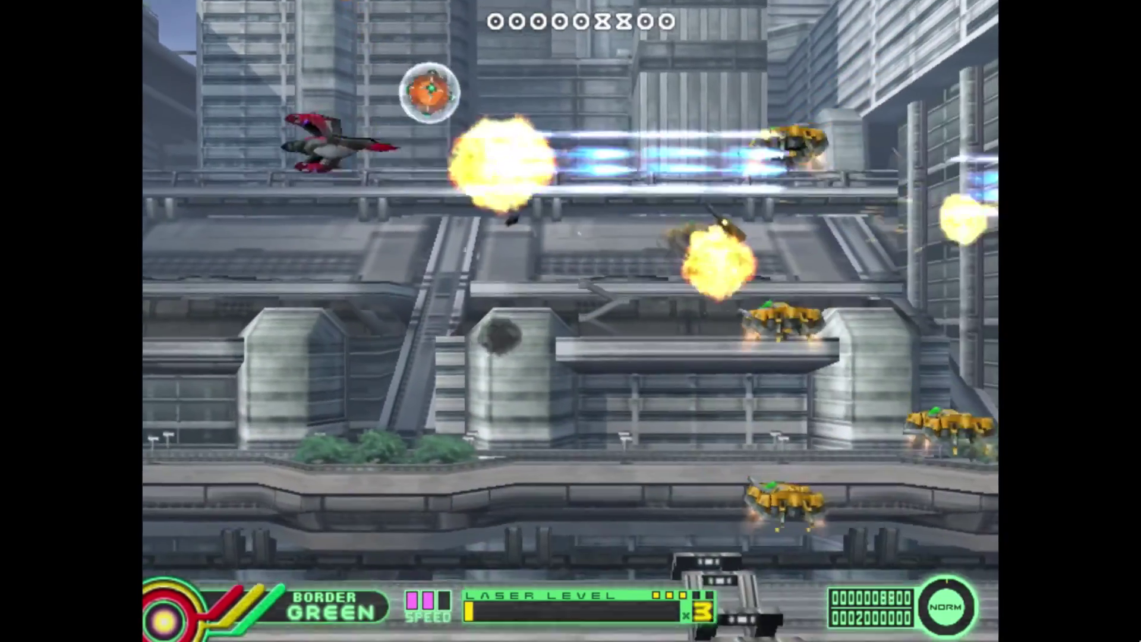
key(Right)
key(Down)
key(Left)
key(Up)
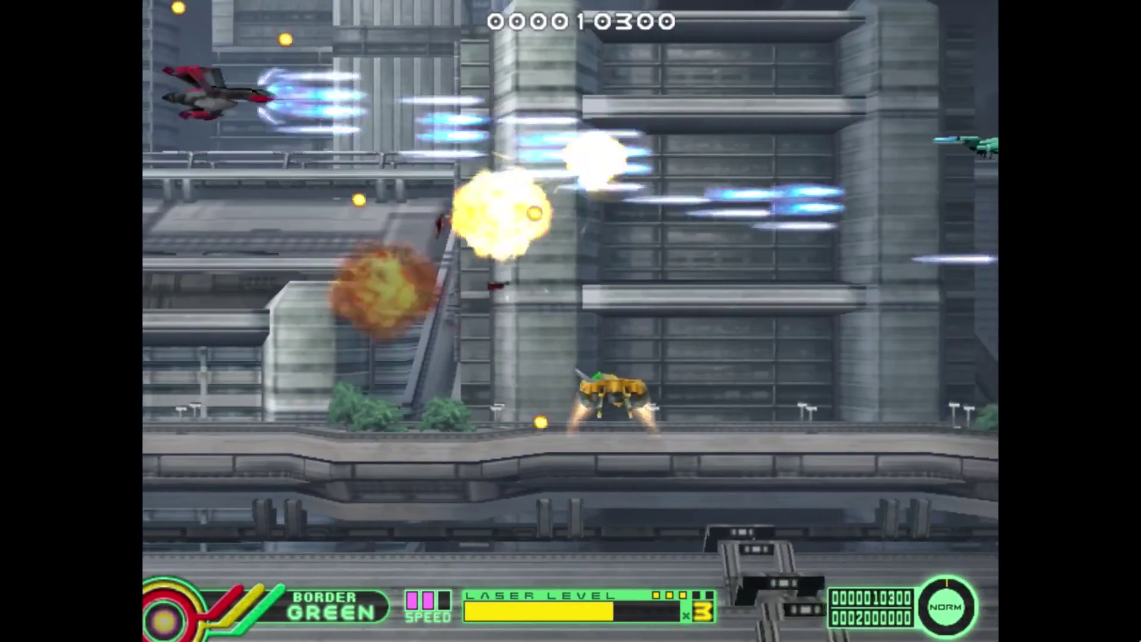
key(Right)
key(Down)
key(Right)
key(Left)
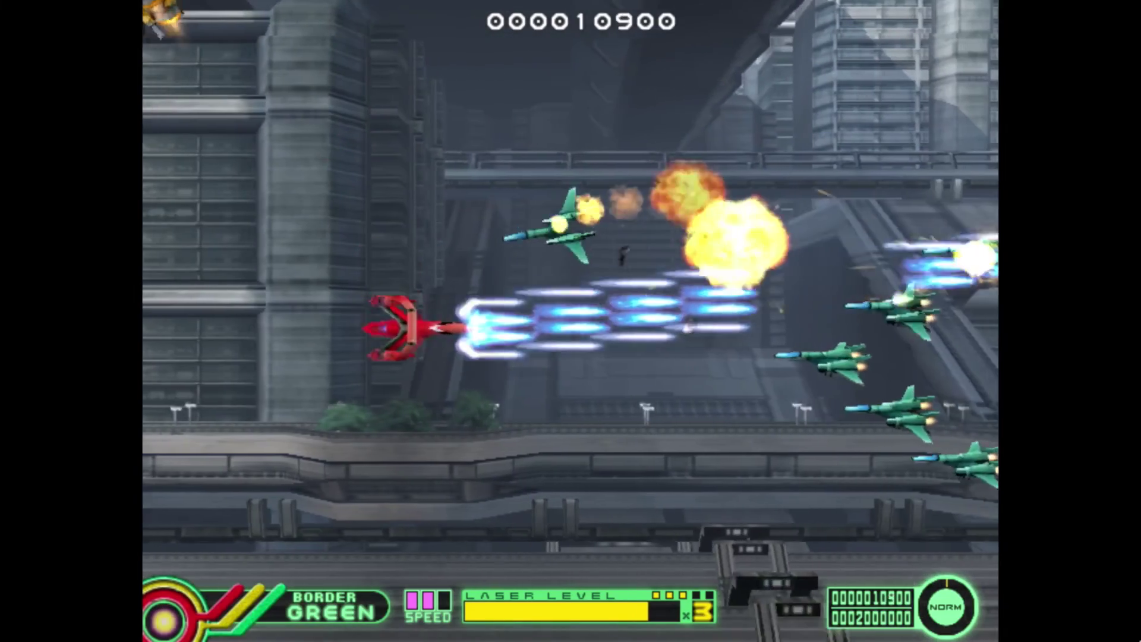
key(Down)
key(Left)
key(Up)
key(Right)
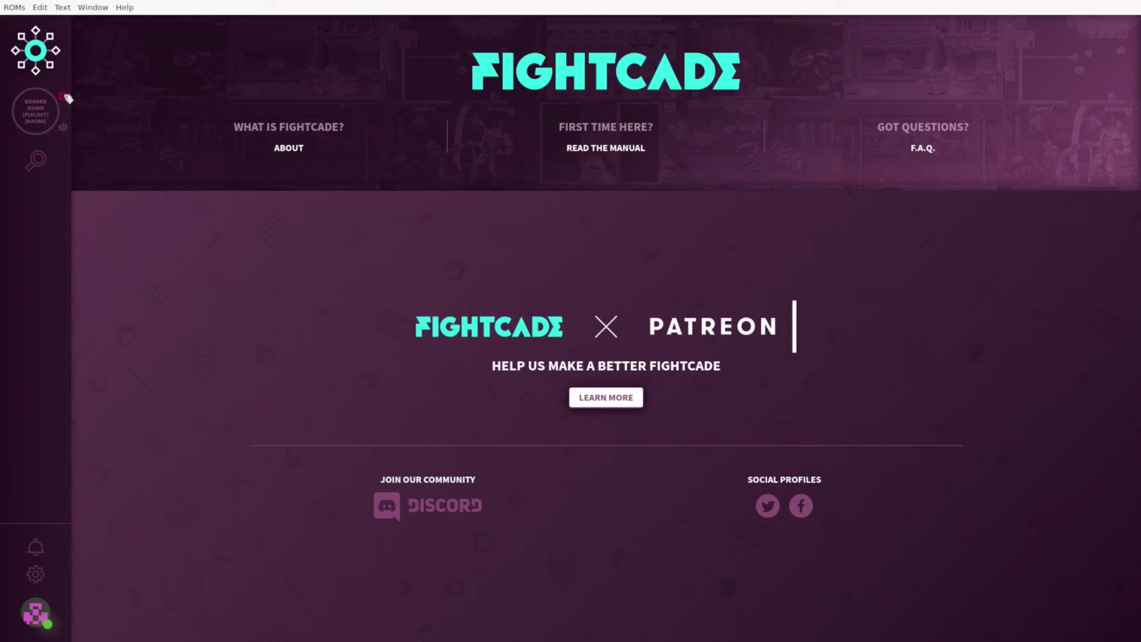
- Leave the Border Down (Flycast) room from the left sidebar
click(64, 96)
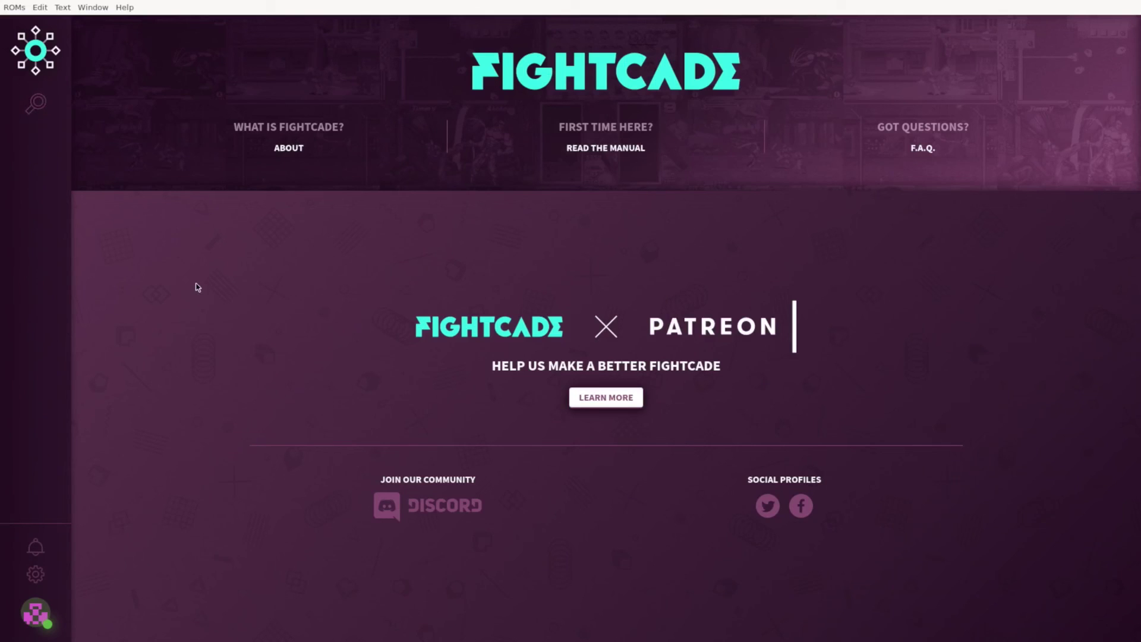